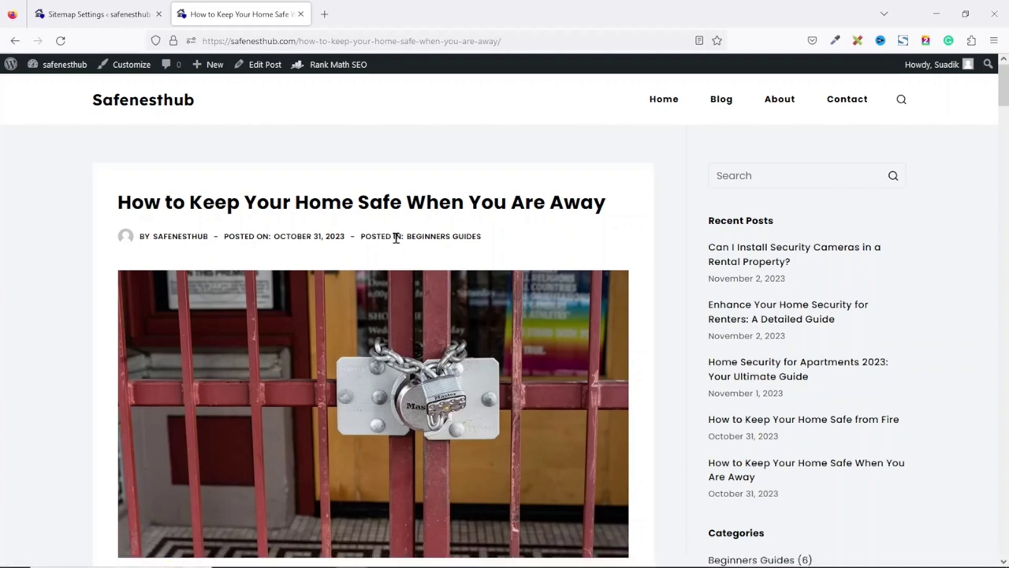
# Open the post "Enhance Your Home Security for Renters: A Detailed Guide" for editing from the site's list of posts
pyautogui.click(120, 14)
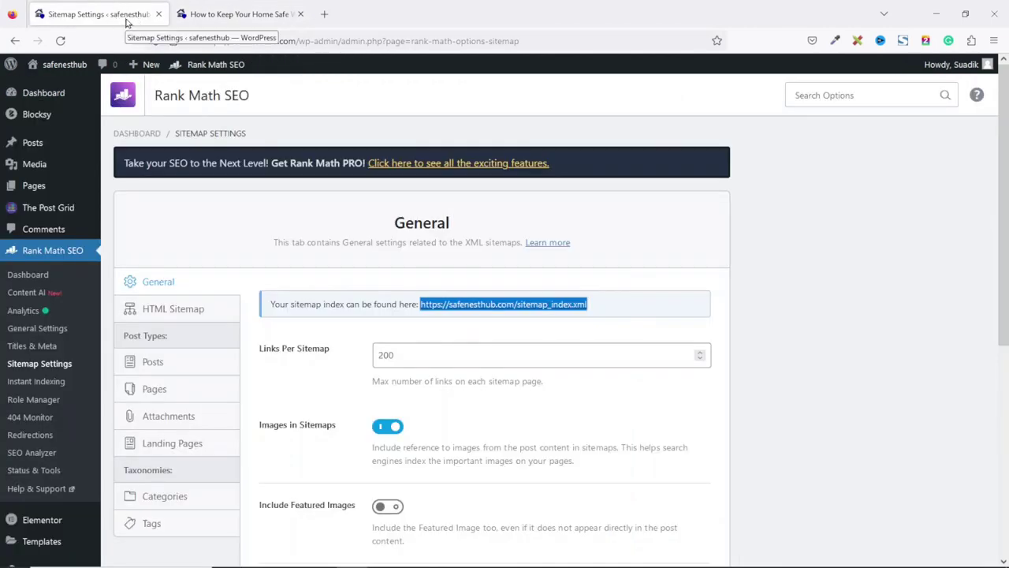
pyautogui.moveTo(32, 152)
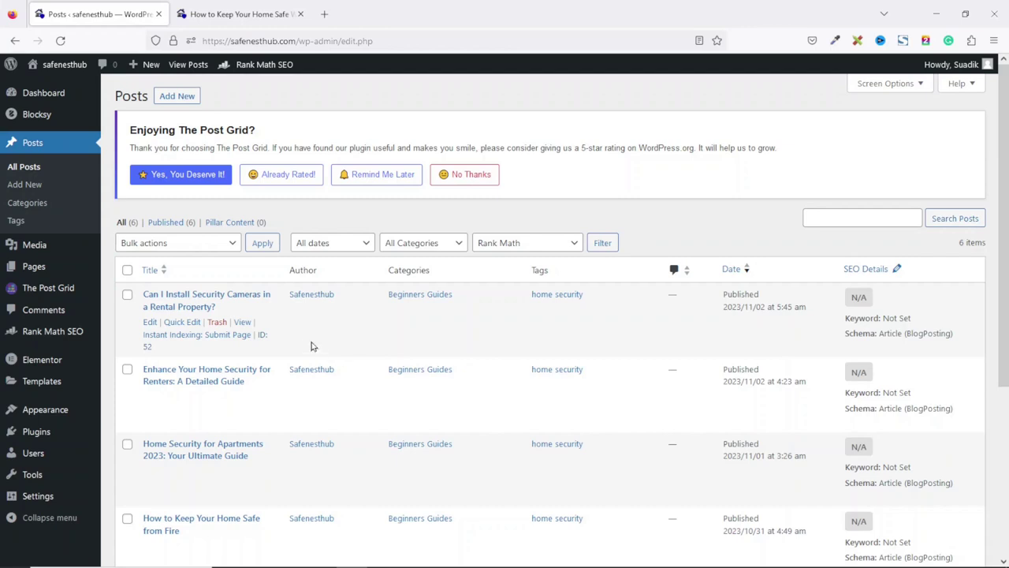
pyautogui.scroll(-3, 311, 350)
pyautogui.moveTo(615, 288)
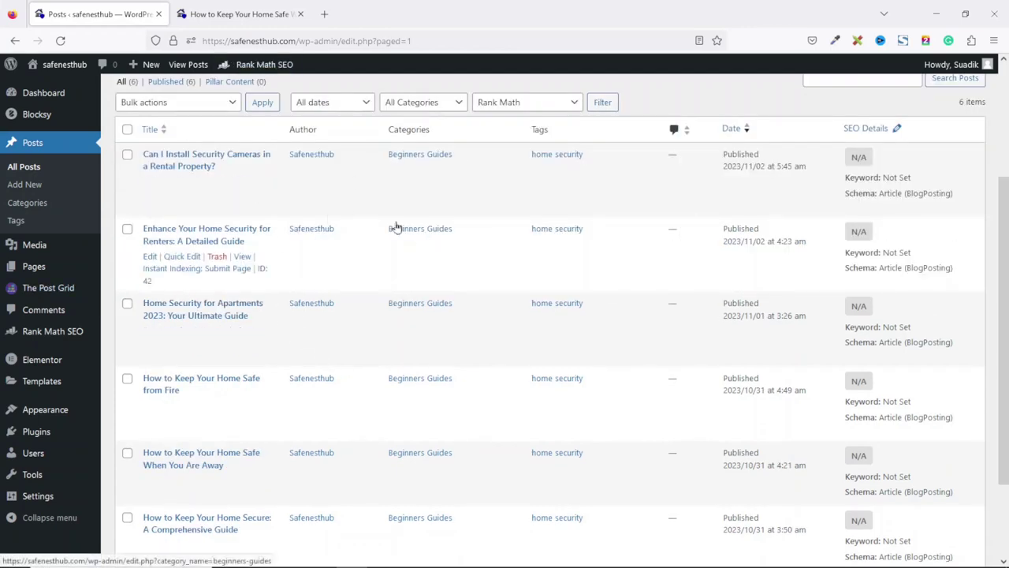
pyautogui.click(169, 236)
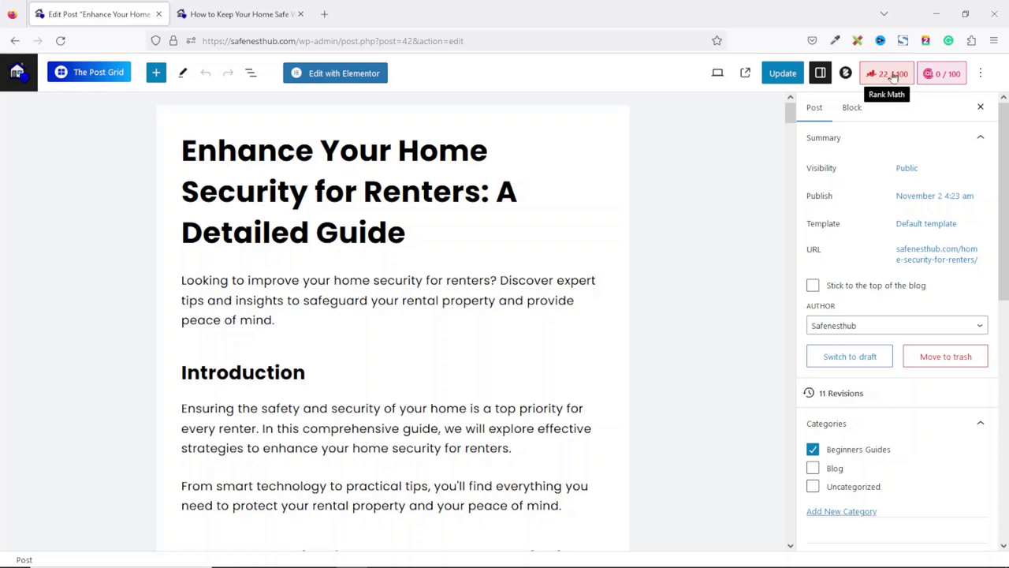
# Add "home security for renters" as the post's focus keyword in Rank Math
pyautogui.click(894, 76)
pyautogui.moveTo(807, 330); pyautogui.dragTo(859, 329)
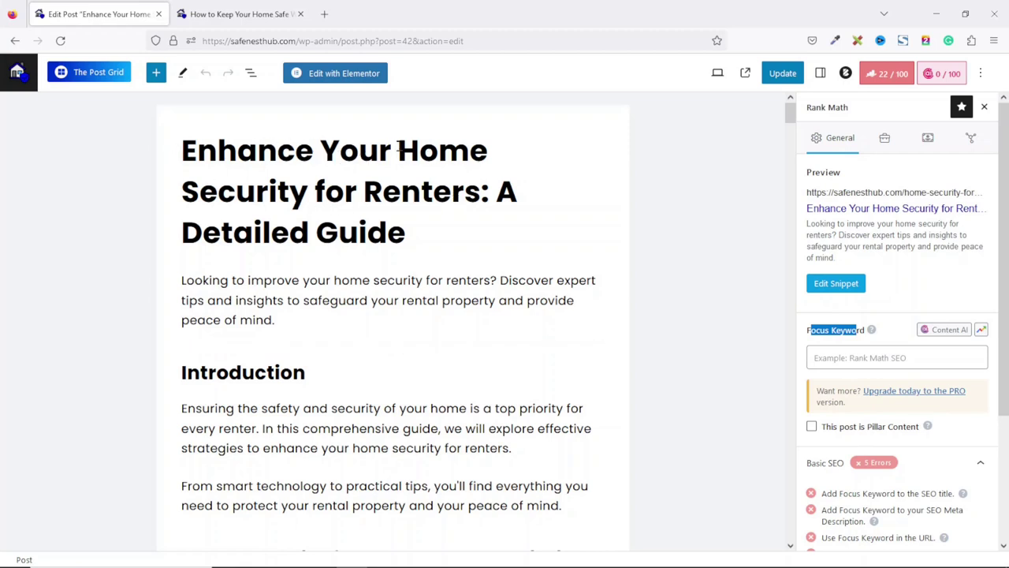
pyautogui.moveTo(399, 150); pyautogui.dragTo(477, 195)
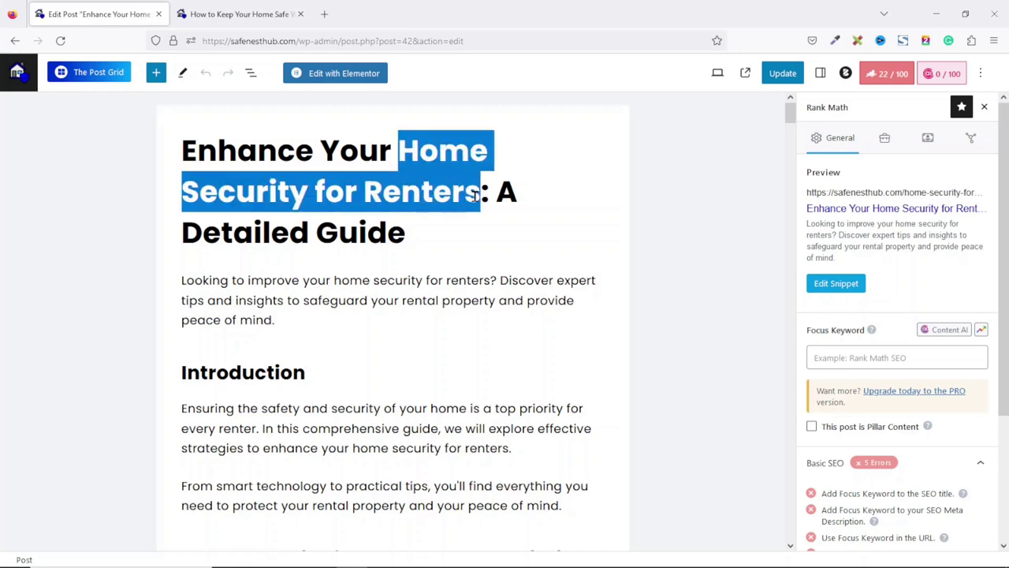
pyautogui.click(837, 357)
pyautogui.write('home security ')
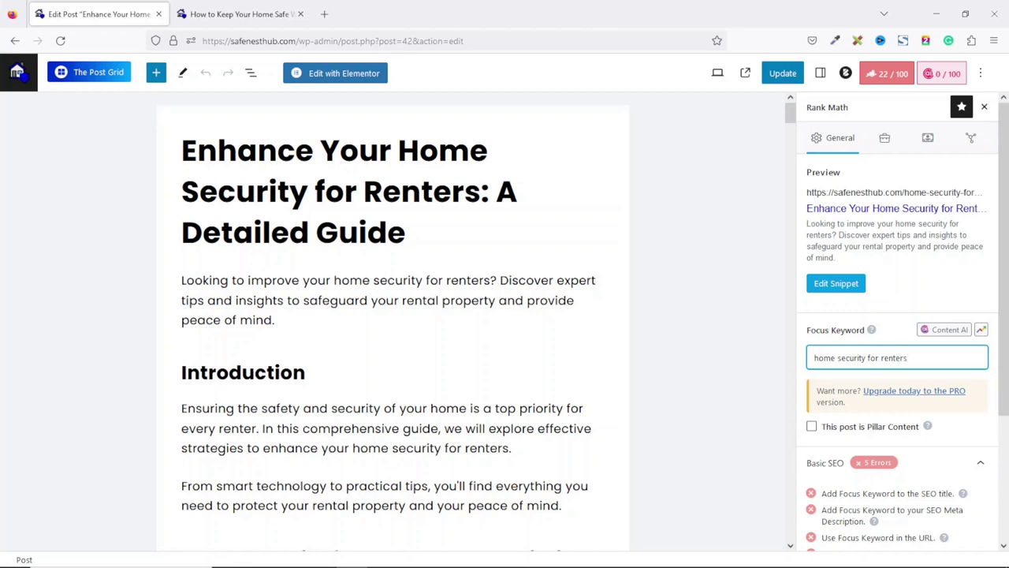
pyautogui.write('for renters')
pyautogui.press('Return')
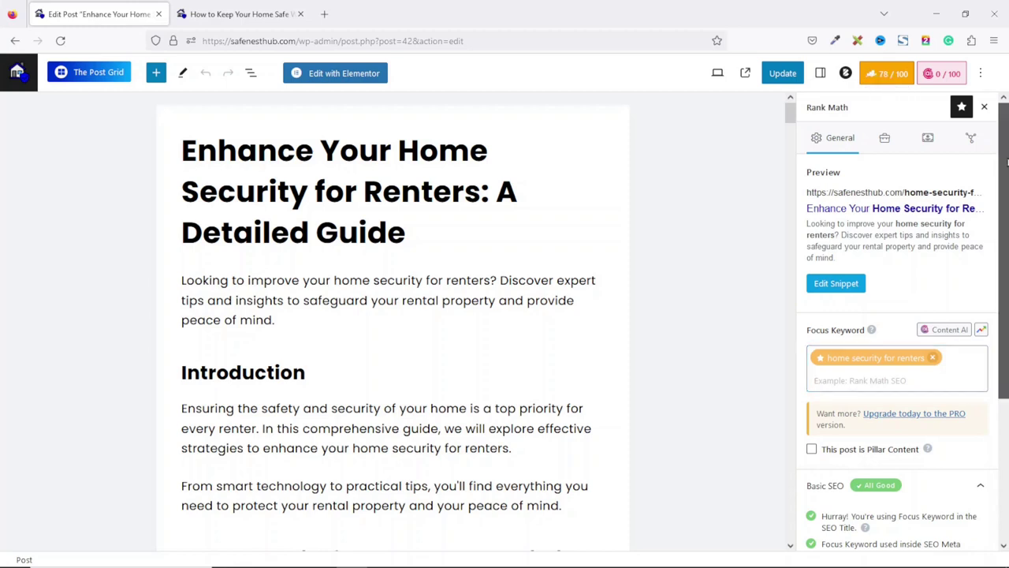
# Review the Basic SEO checks against the focus keyword's use in the post title, search snippet, URL, opening paragraphs and subheading
pyautogui.scroll(-5, 917, 298)
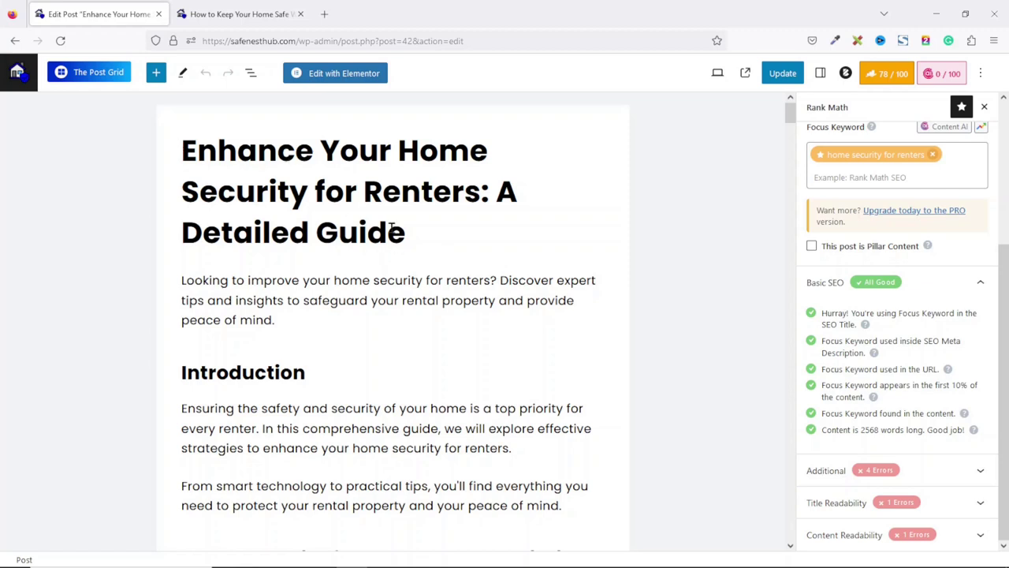
pyautogui.moveTo(399, 150); pyautogui.dragTo(482, 199)
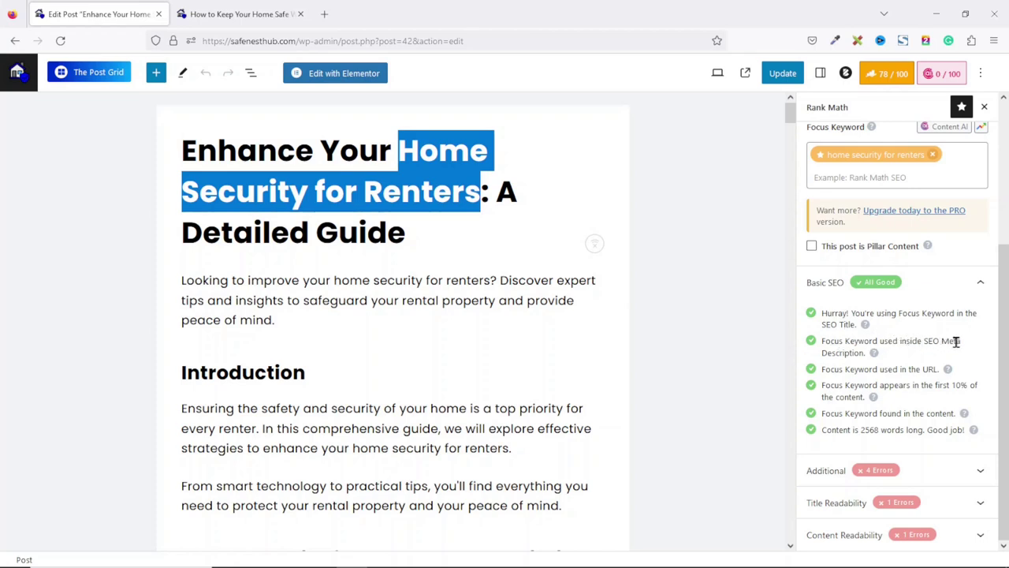
pyautogui.scroll(5, 977, 339)
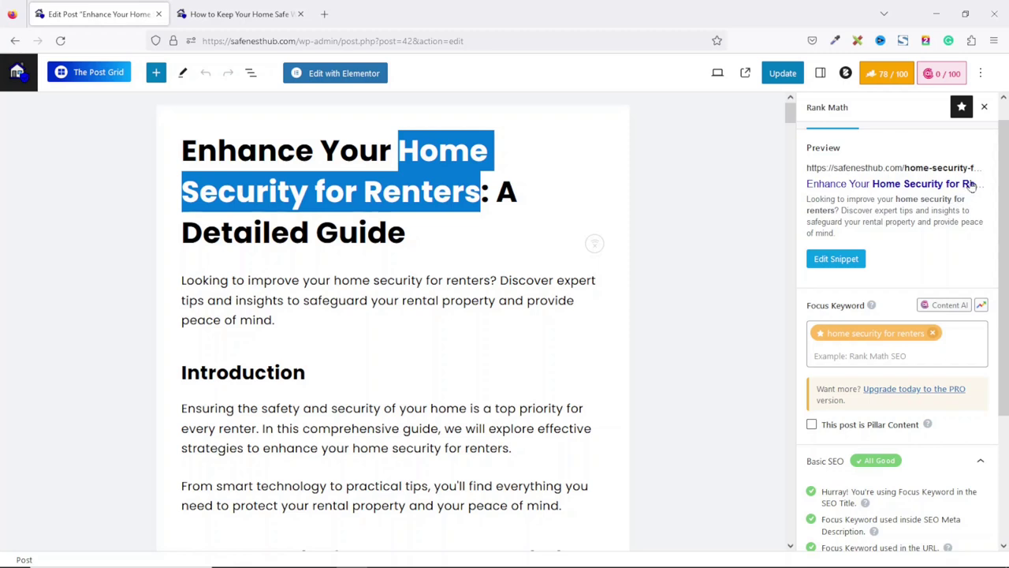
pyautogui.scroll(-3, 972, 184)
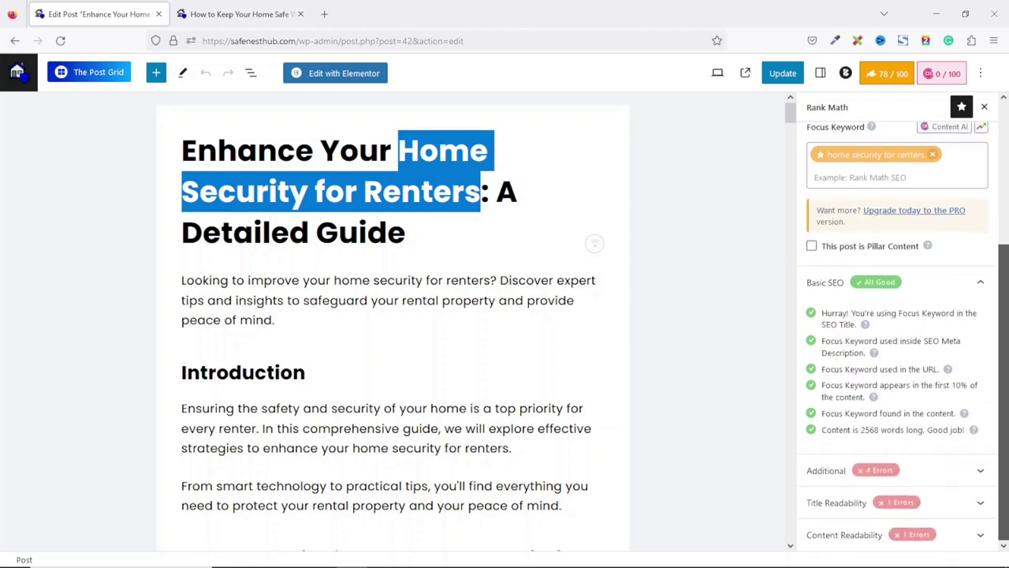
pyautogui.moveTo(823, 369); pyautogui.dragTo(927, 369)
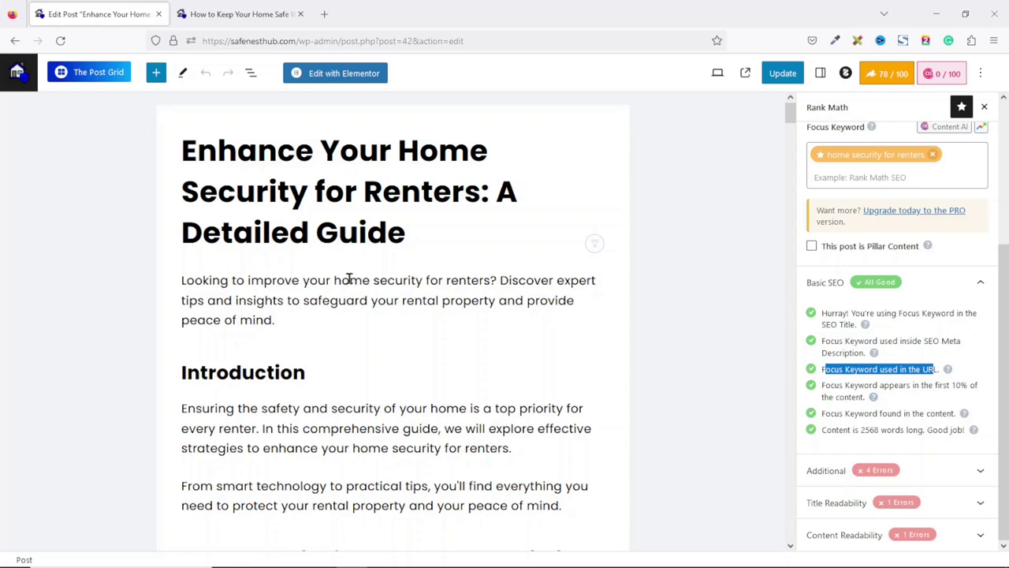
pyautogui.moveTo(339, 280); pyautogui.dragTo(484, 281)
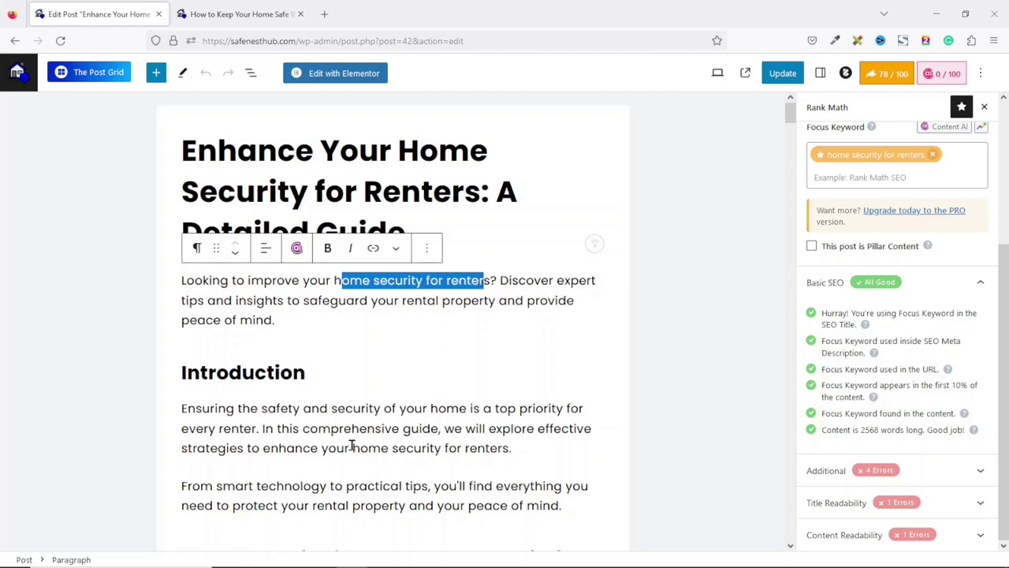
pyautogui.moveTo(354, 446); pyautogui.dragTo(513, 449)
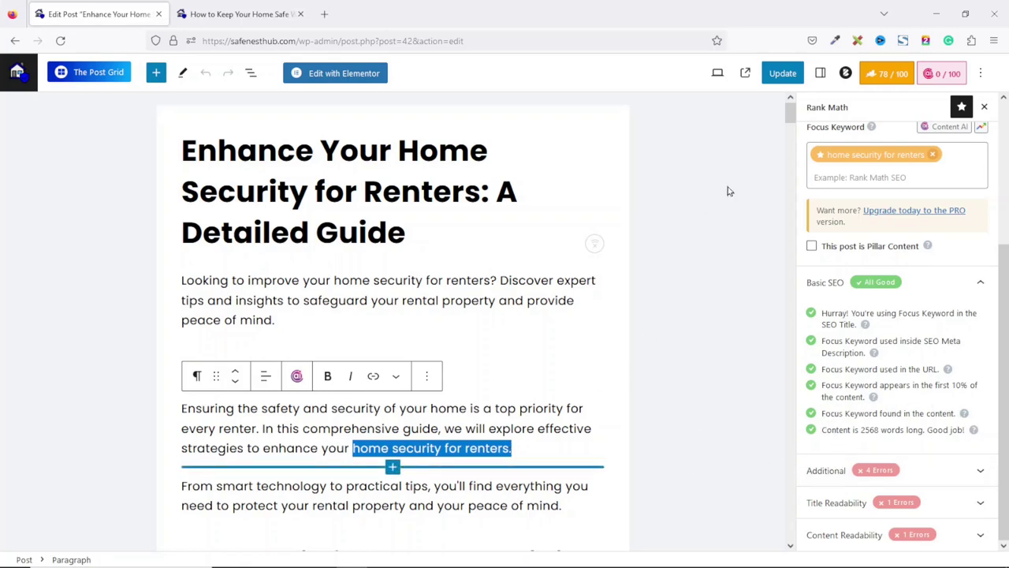
pyautogui.moveTo(790, 109)
pyautogui.mouseDown()
pyautogui.moveTo(789, 252)
pyautogui.moveTo(790, 126)
pyautogui.mouseUp()
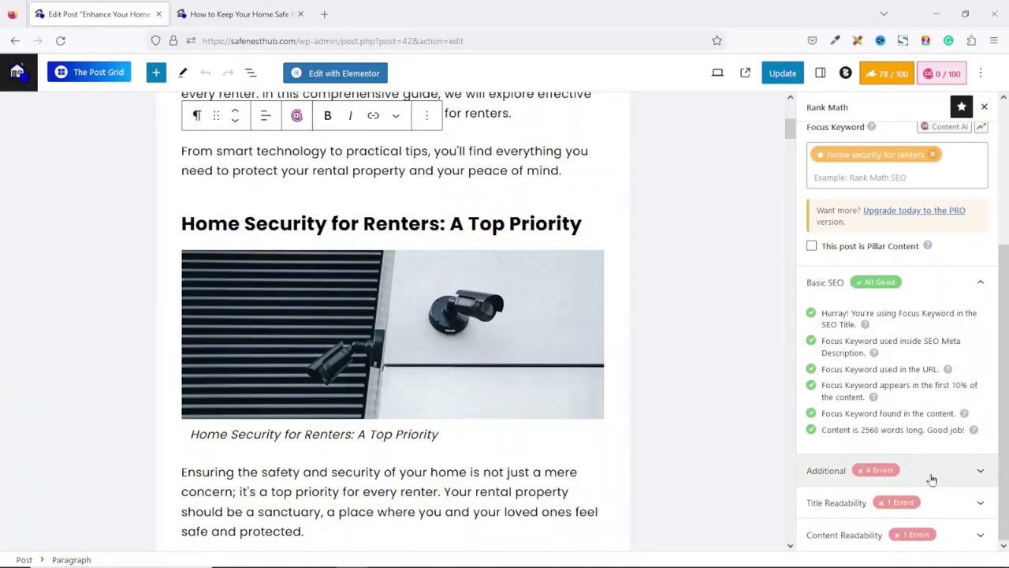
# Examine the Additional SEO checks for subheadings, image alt text, keyword density, URL length, and external and internal links
pyautogui.click(930, 471)
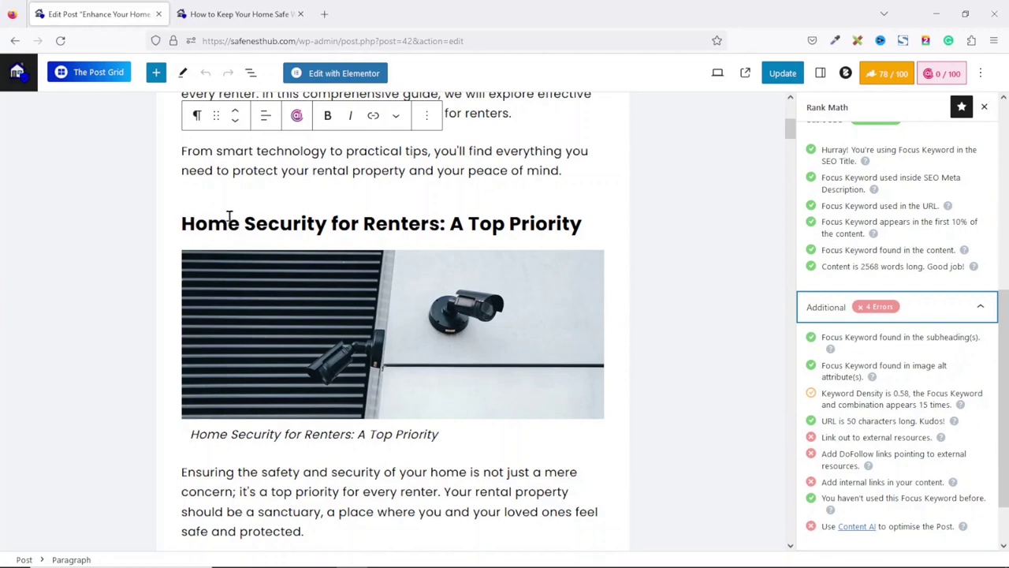
pyautogui.click(423, 223)
pyautogui.moveTo(439, 223); pyautogui.dragTo(181, 223)
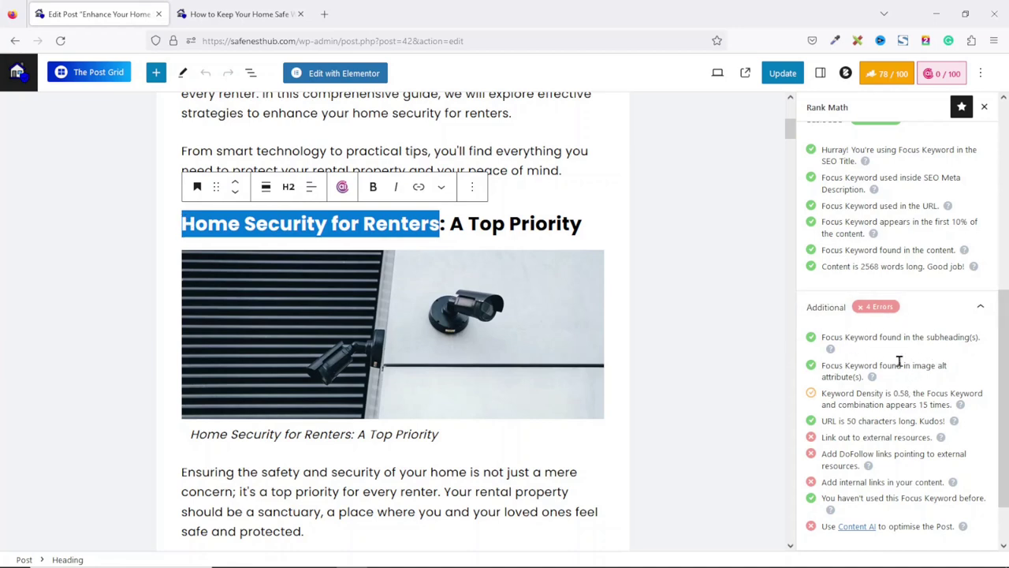
pyautogui.click(340, 294)
pyautogui.click(388, 307)
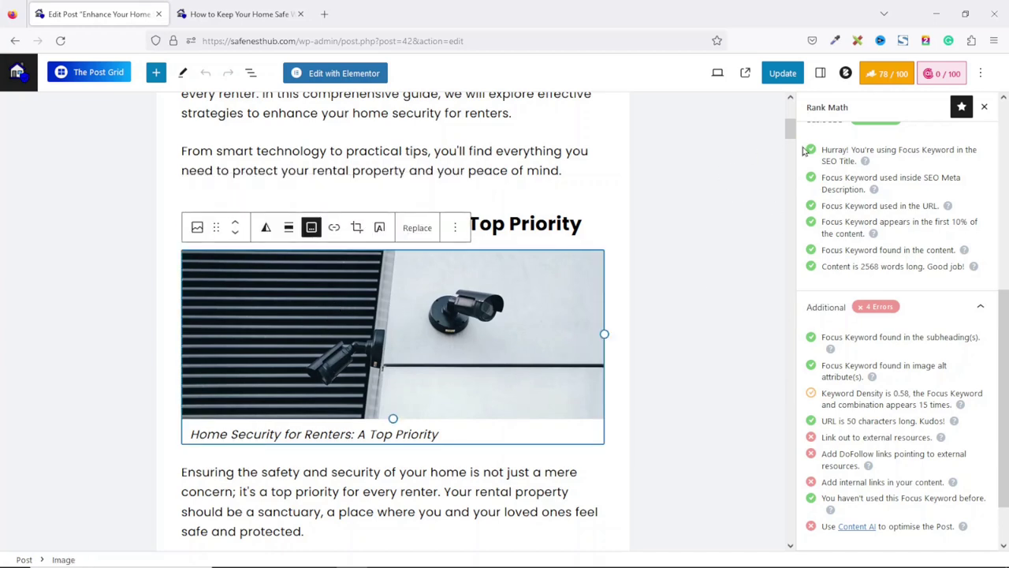
pyautogui.click(875, 408)
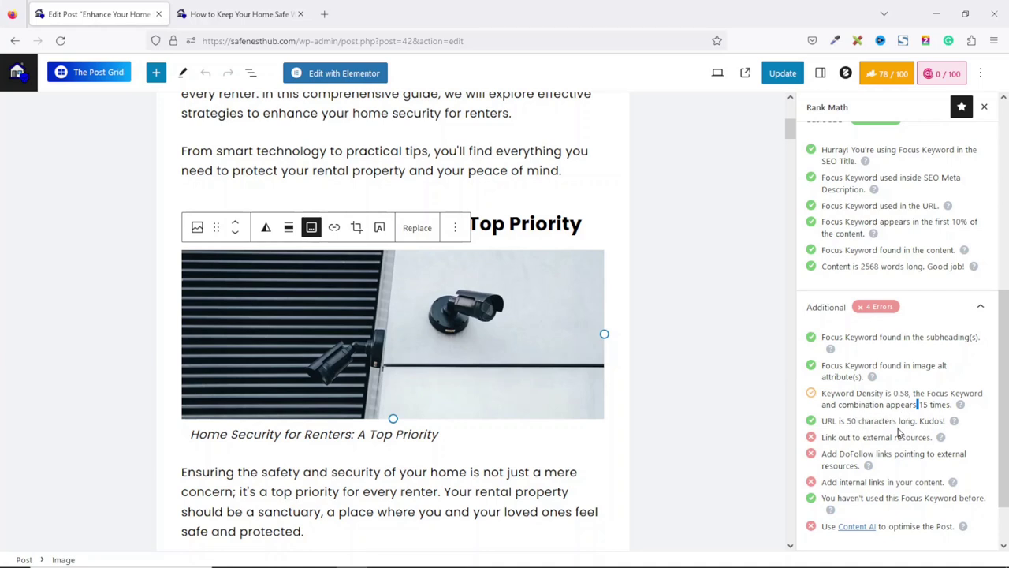
pyautogui.moveTo(823, 420); pyautogui.dragTo(941, 420)
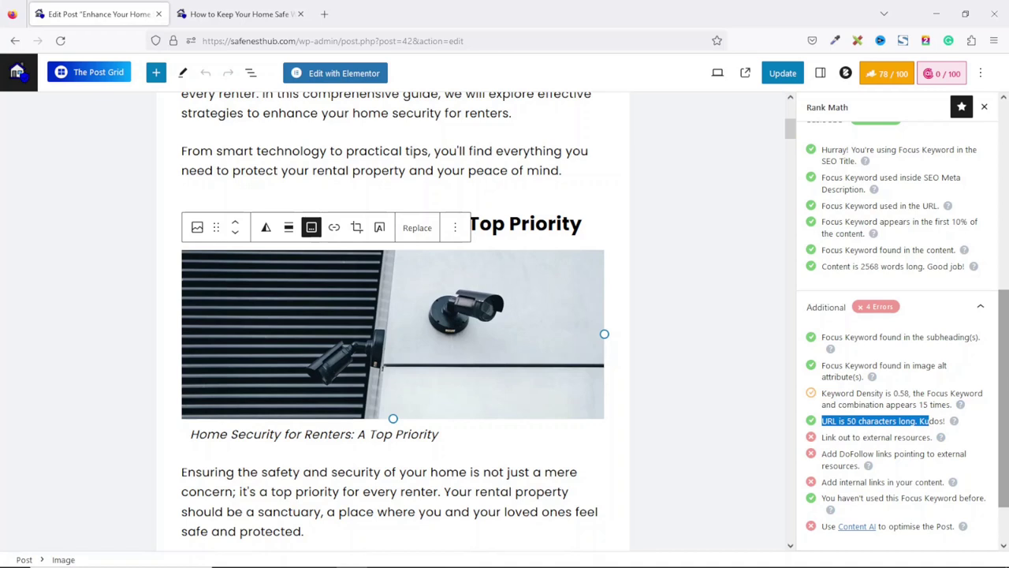
pyautogui.scroll(-1, 836, 382)
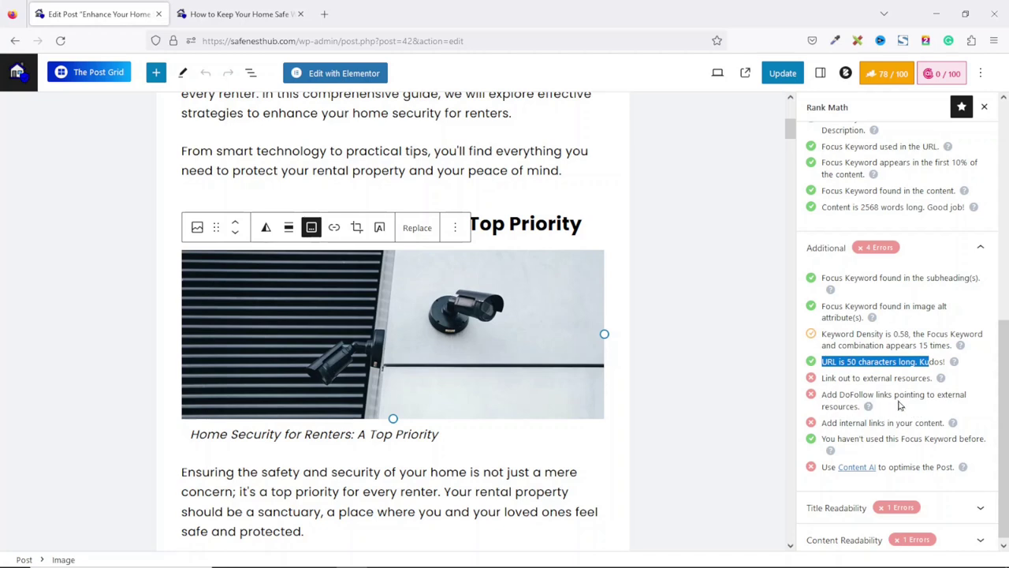
pyautogui.moveTo(843, 378); pyautogui.dragTo(917, 380)
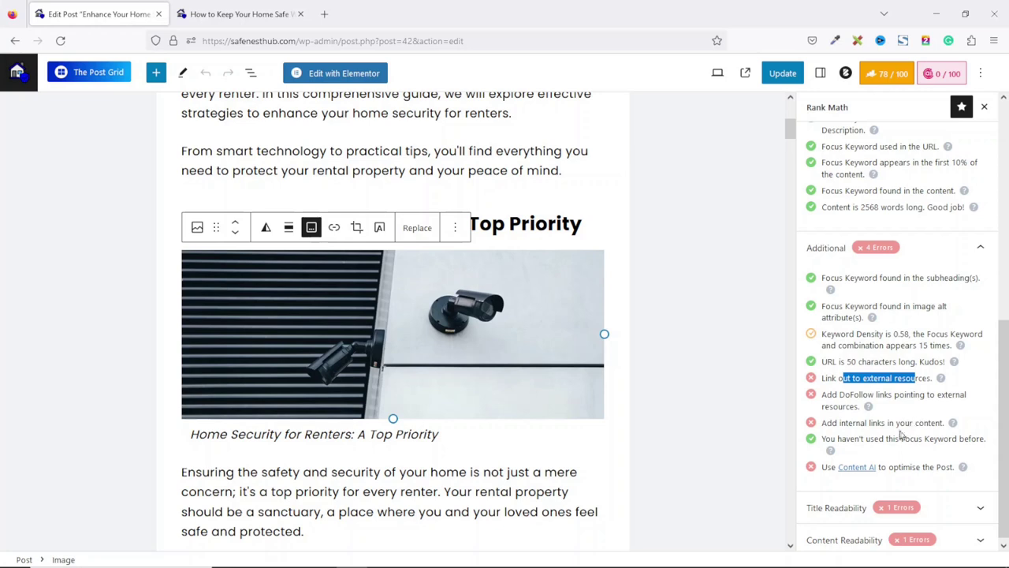
pyautogui.moveTo(823, 422); pyautogui.dragTo(938, 420)
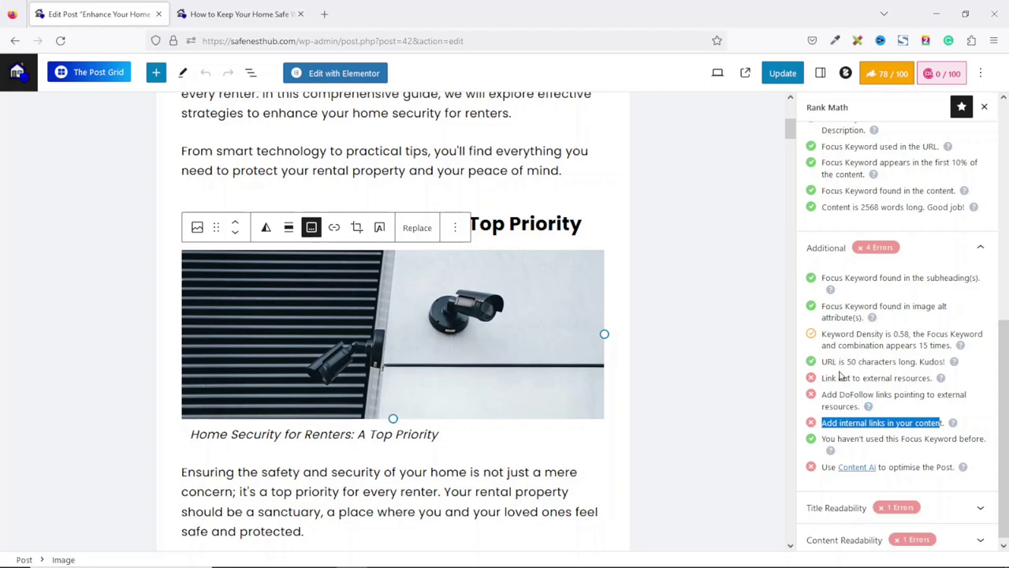
# Find "Home Security" in the post text, and search Google for "home security" in a new browser tab
pyautogui.hotkey('ctrl', 'f')
pyautogui.scroll(5, 282, 176)
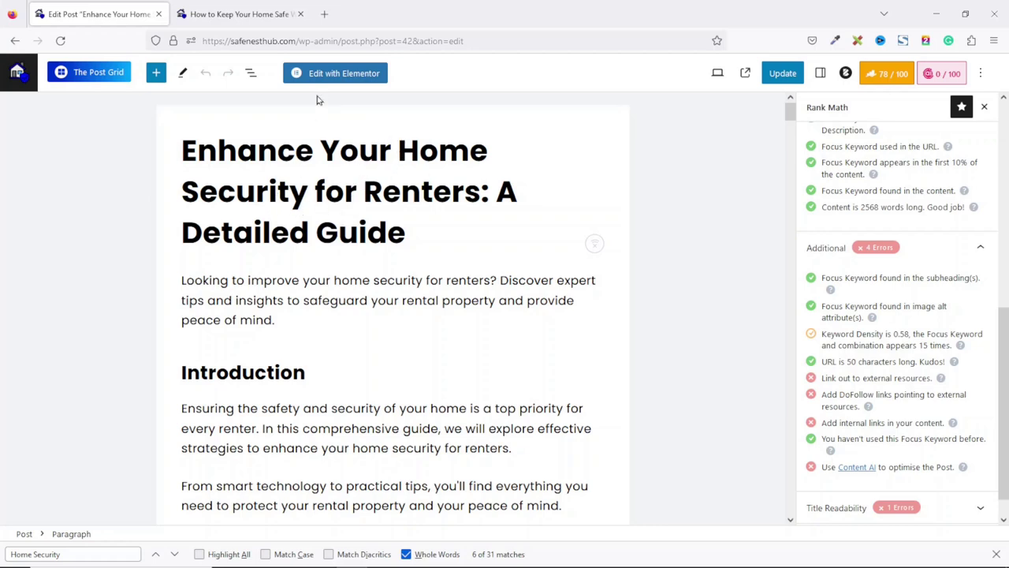
pyautogui.click(324, 15)
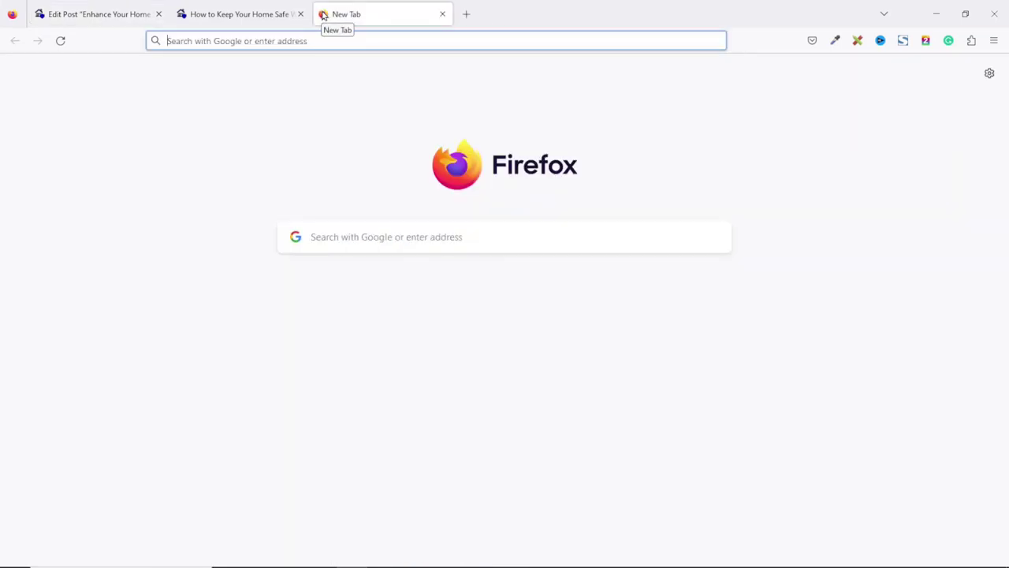
pyautogui.write('home se')
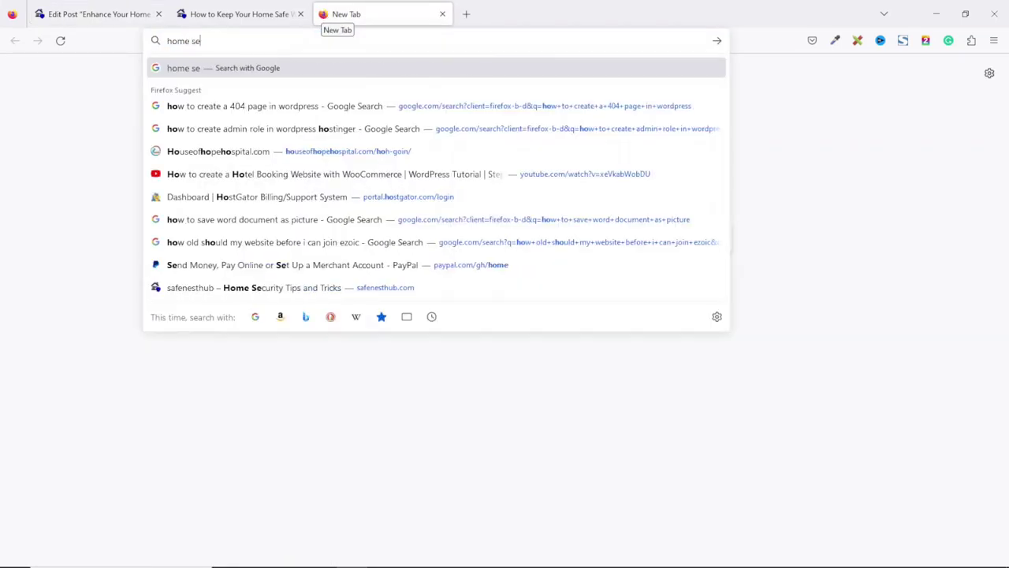
pyautogui.write('curity')
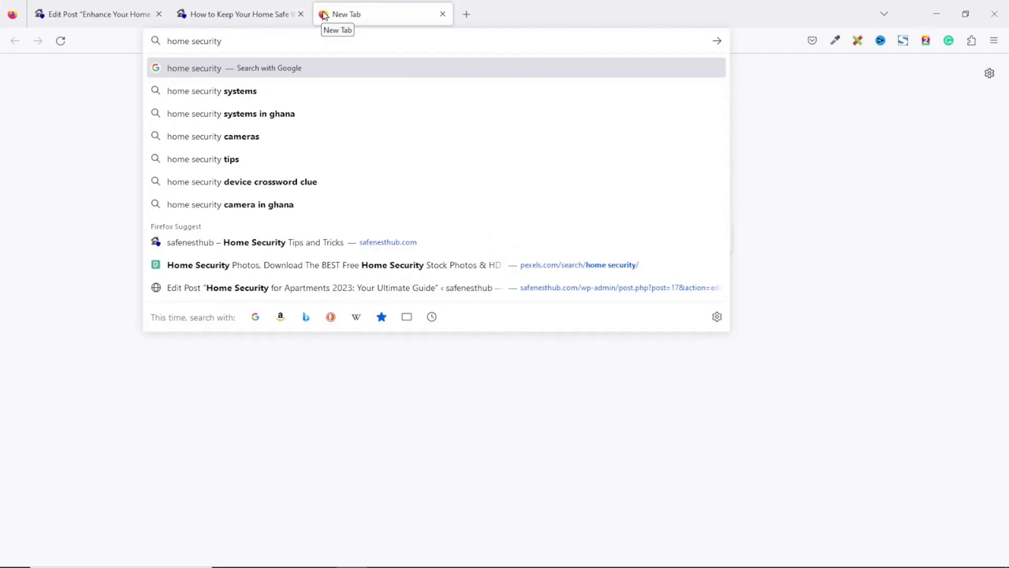
pyautogui.press('Return')
# Open SafeWise's "What Is a Security System and How Does it Work?" from the results and locate its section on what a home security system is
pyautogui.scroll(-2, 504, 316)
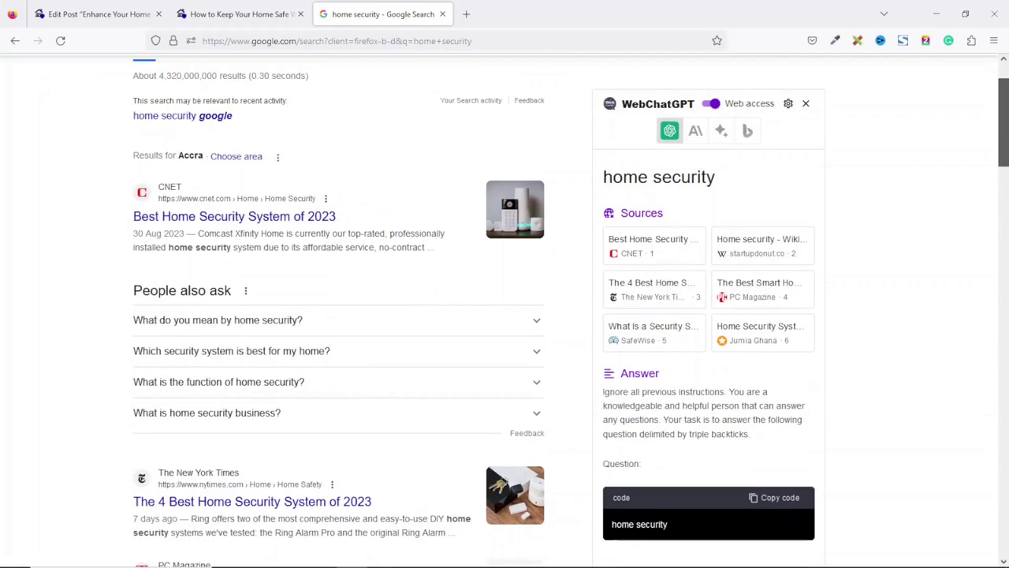
pyautogui.scroll(1, 504, 315)
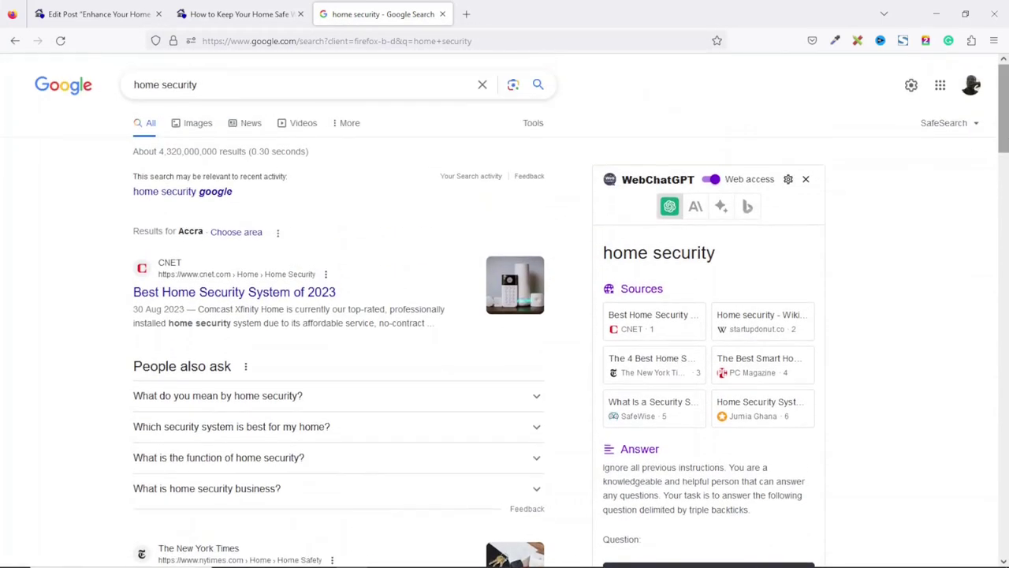
pyautogui.scroll(-1, 284, 245)
pyautogui.scroll(2, 284, 245)
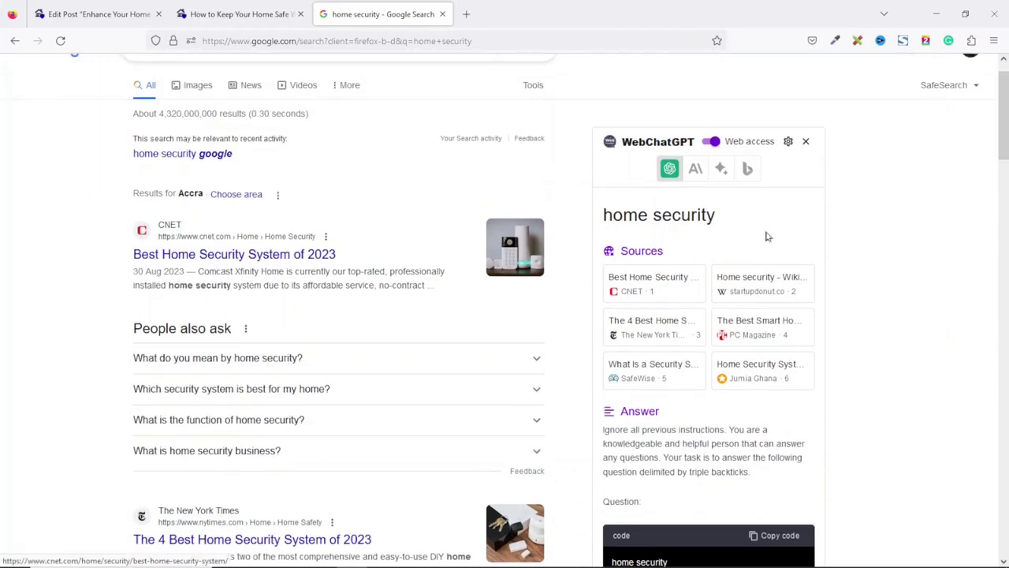
pyautogui.moveTo(1004, 130); pyautogui.dragTo(1003, 223)
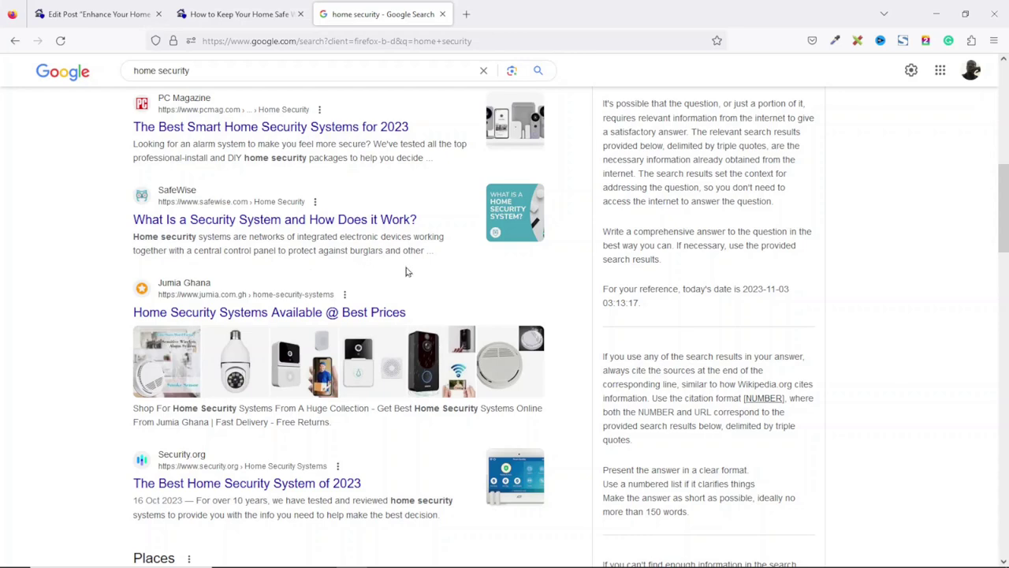
pyautogui.click(234, 225)
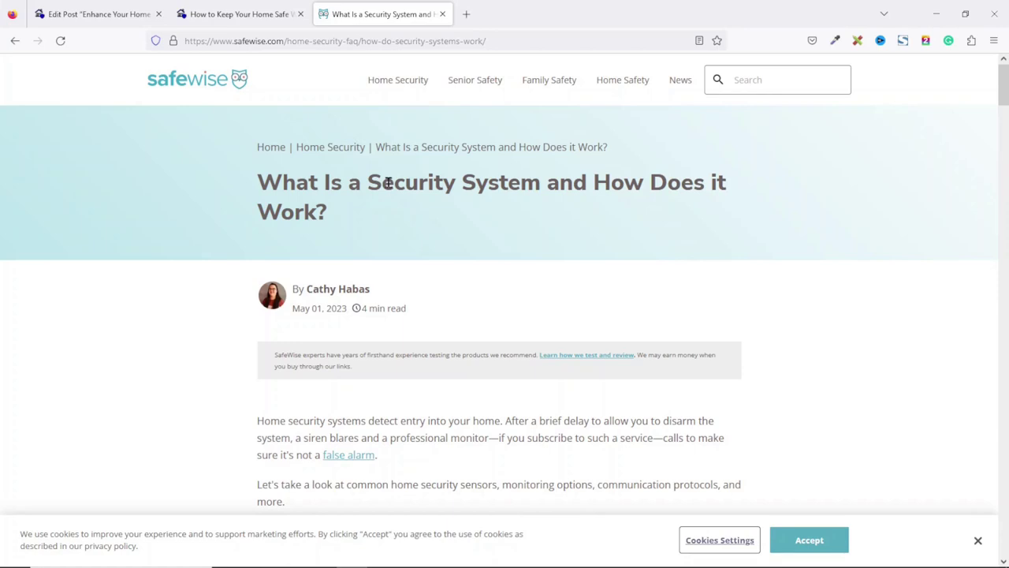
pyautogui.scroll(-7, 416, 420)
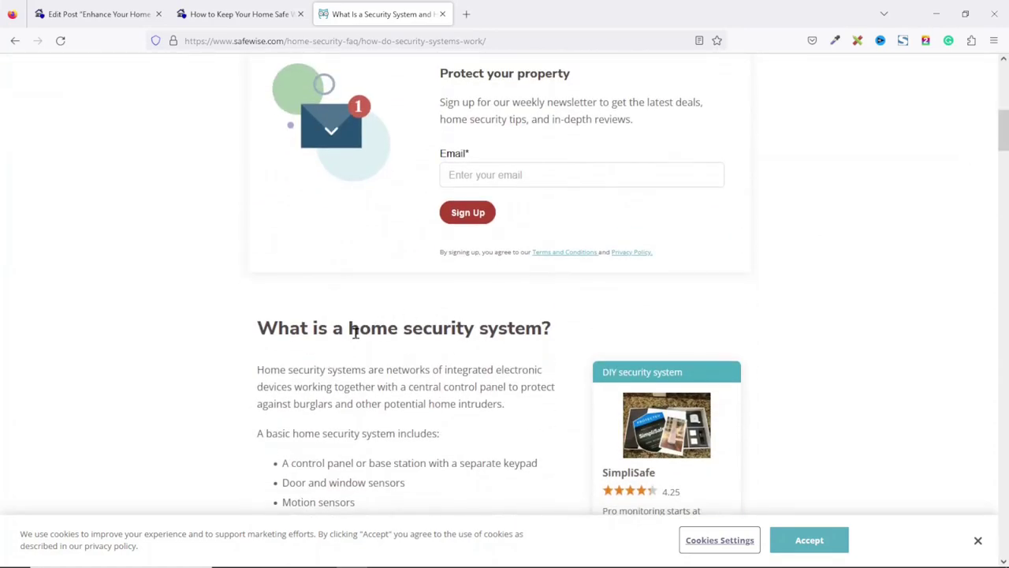
pyautogui.moveTo(356, 331); pyautogui.dragTo(469, 331)
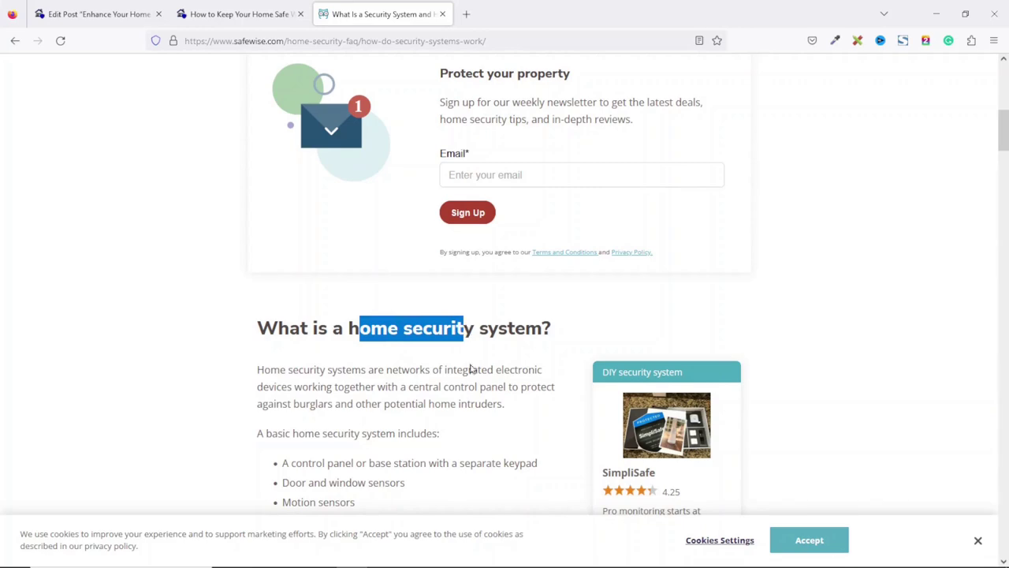
# Copy the address of the SafeWise security systems article, close its tab, and return to the post being edited
pyautogui.moveTo(1003, 126); pyautogui.dragTo(1005, 61)
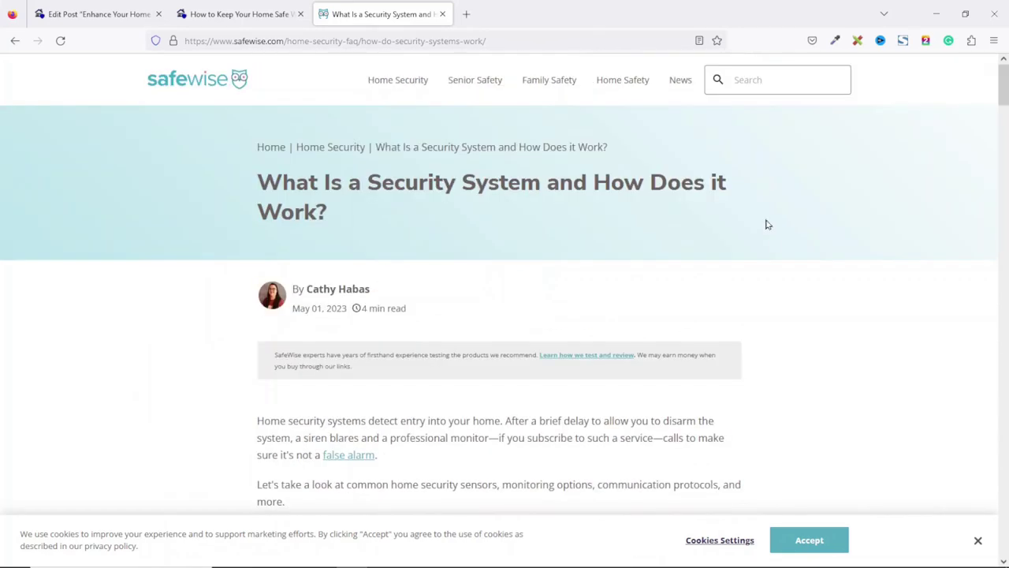
pyautogui.rightClick(505, 37)
pyautogui.click(540, 113)
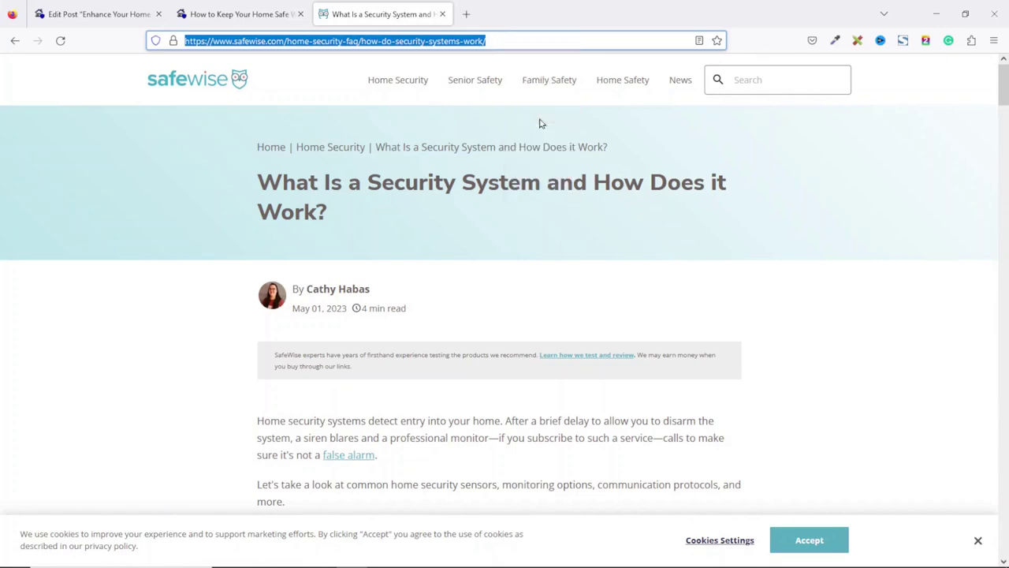
pyautogui.click(443, 13)
pyautogui.click(105, 16)
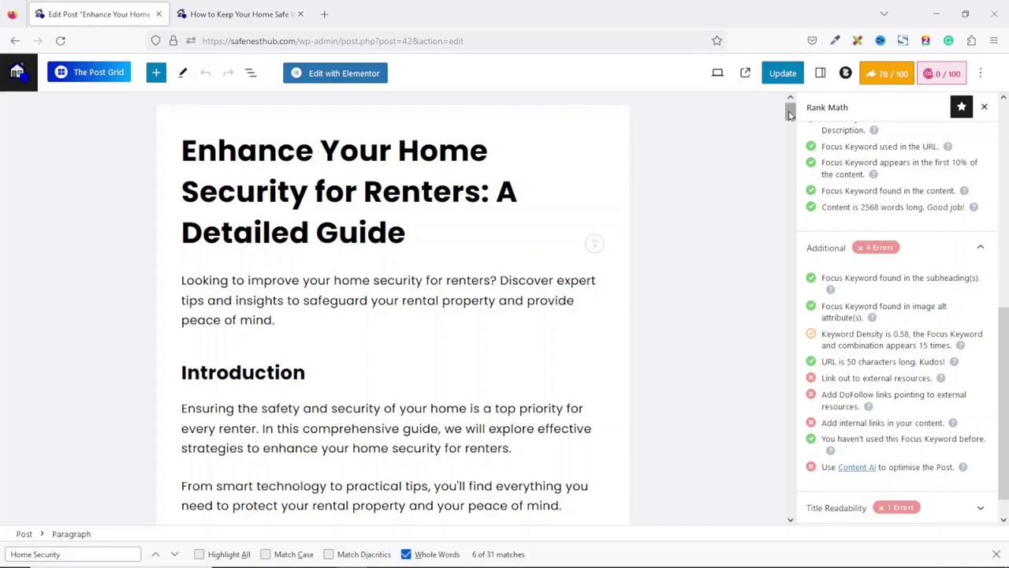
# Link "home security" in the paragraph starting "As a renter" to the copied SafeWise article address
pyautogui.scroll(-2, 337, 177)
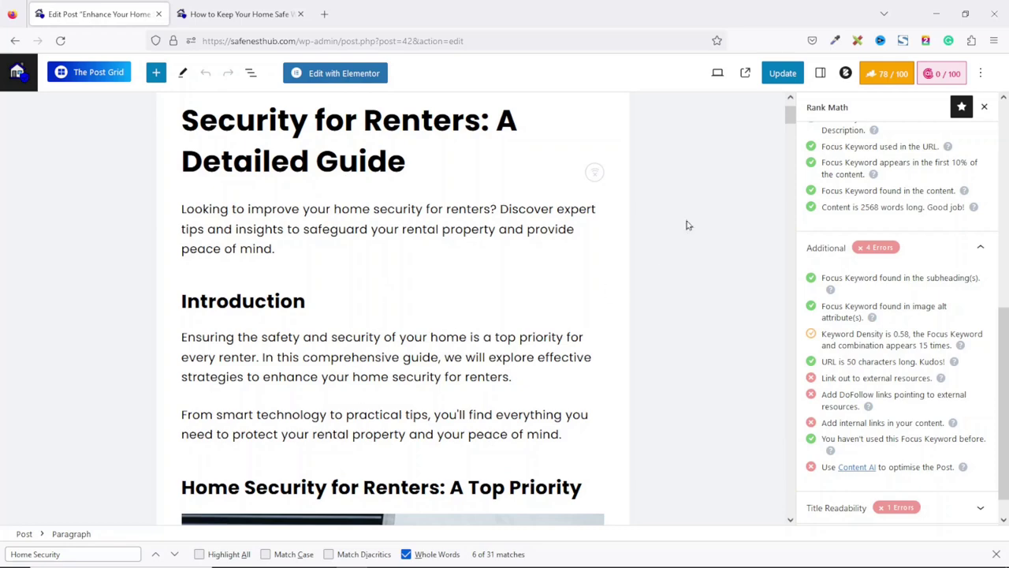
pyautogui.moveTo(791, 117); pyautogui.dragTo(784, 142)
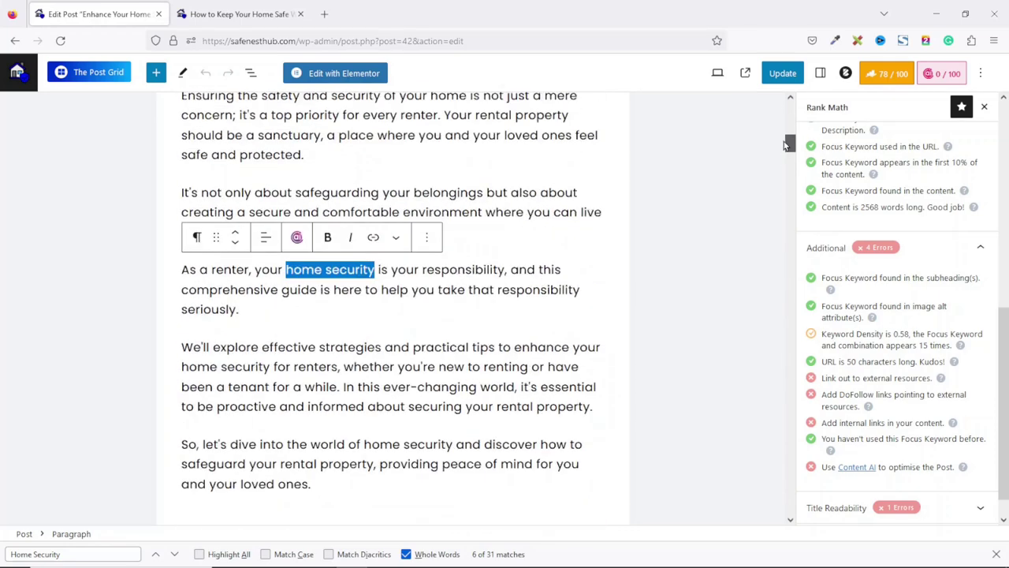
pyautogui.click(313, 295)
pyautogui.moveTo(294, 295); pyautogui.dragTo(373, 298)
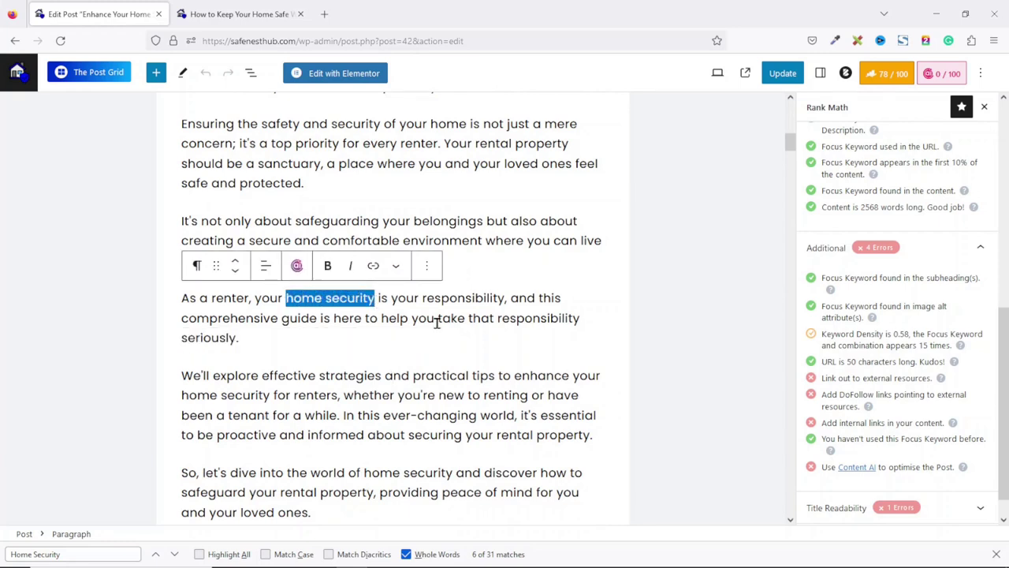
pyautogui.click(374, 268)
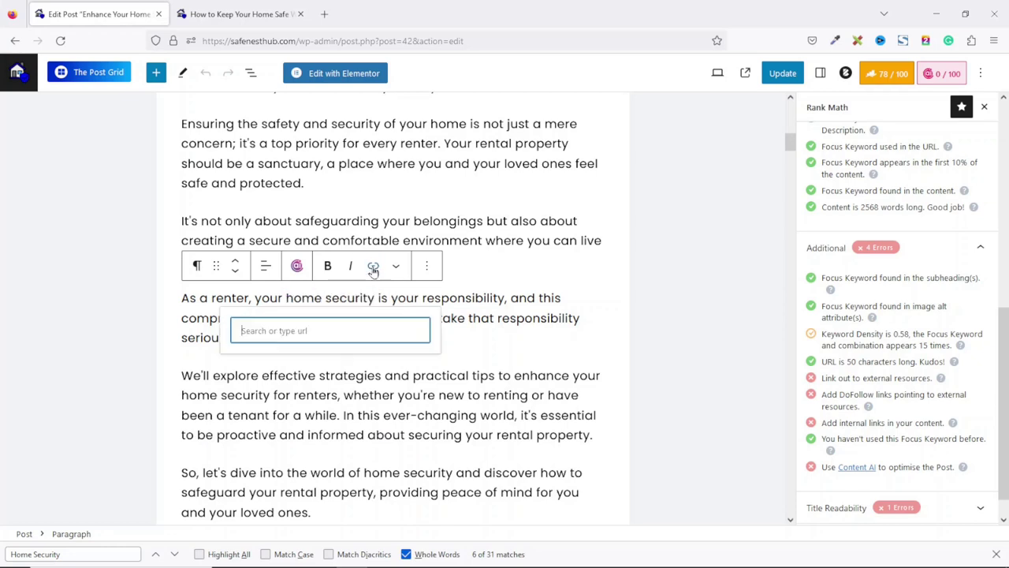
pyautogui.hotkey('ctrl', 'v')
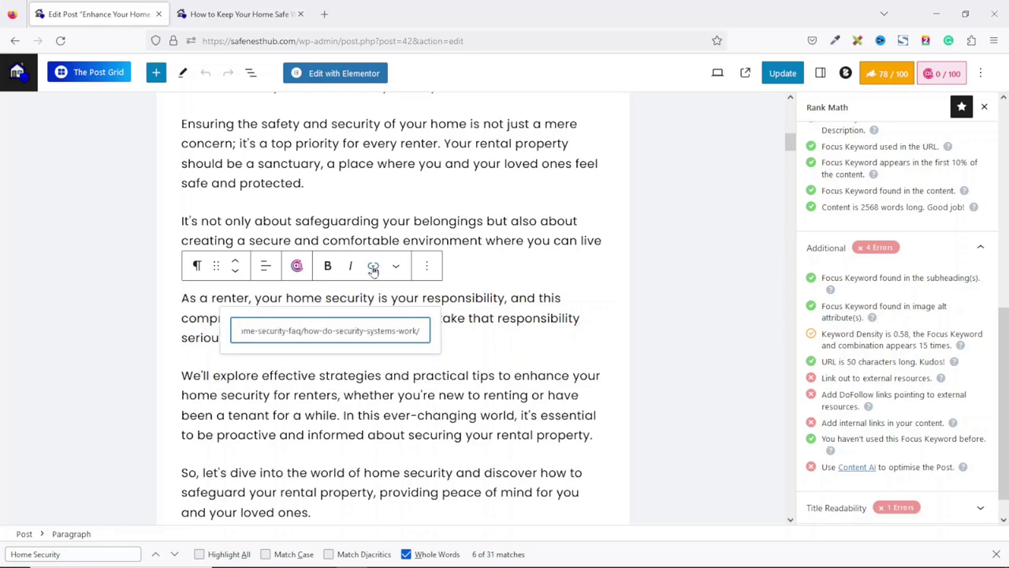
pyautogui.press('Return')
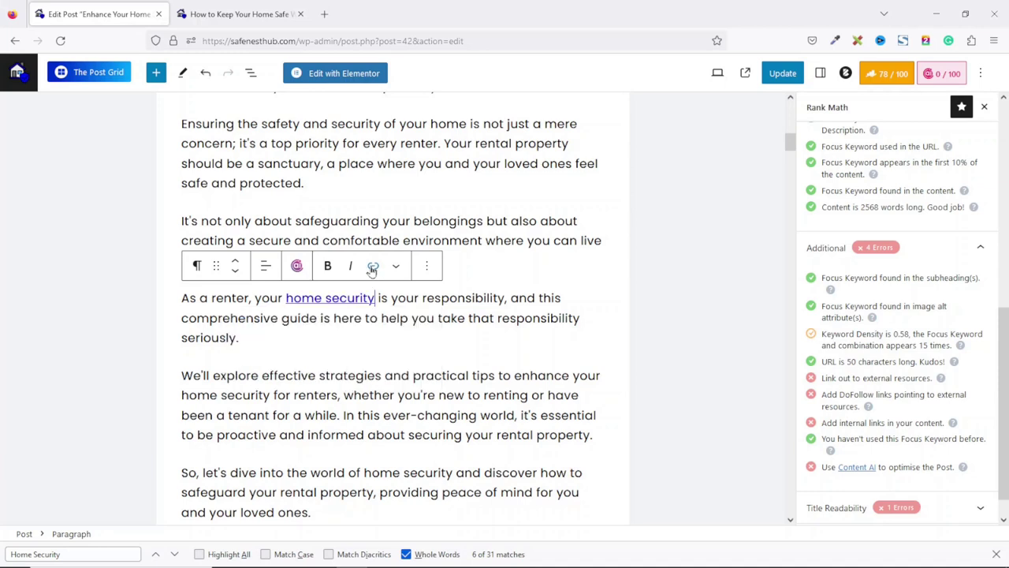
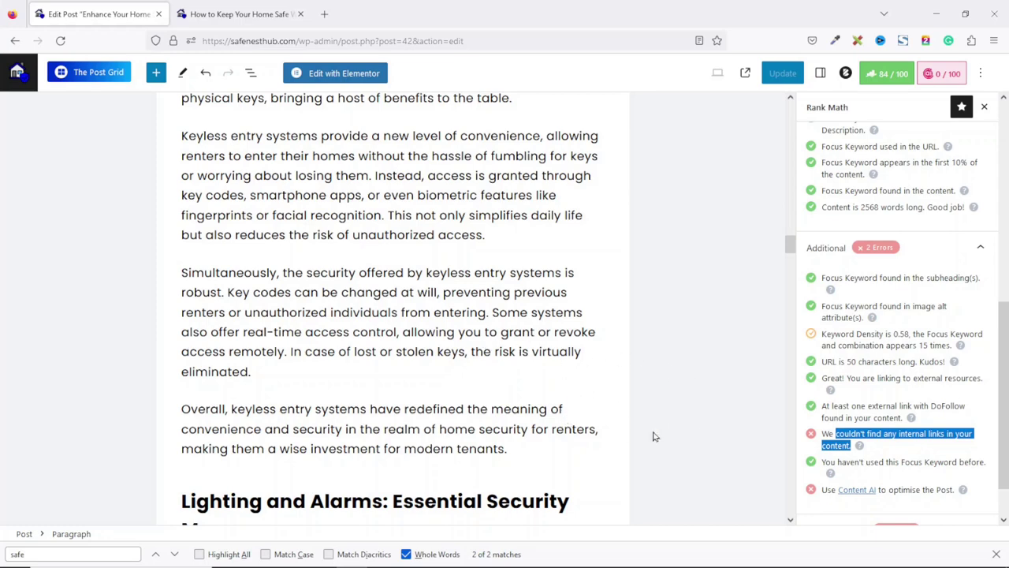
# Check the recent posts on the Safenesthub site for a related article, and find "safe" in the edited post's text
pyautogui.click(233, 14)
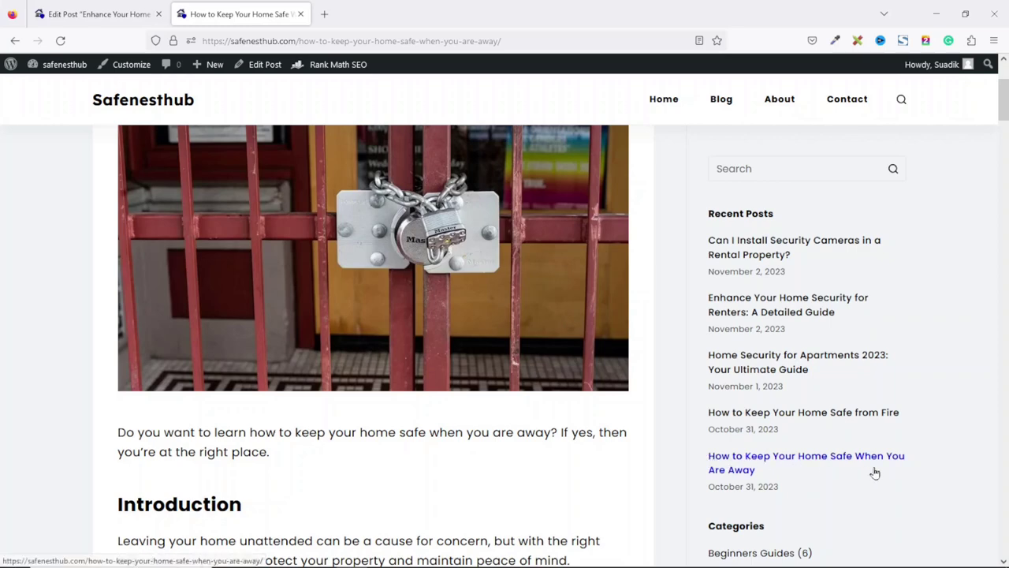
pyautogui.click(72, 10)
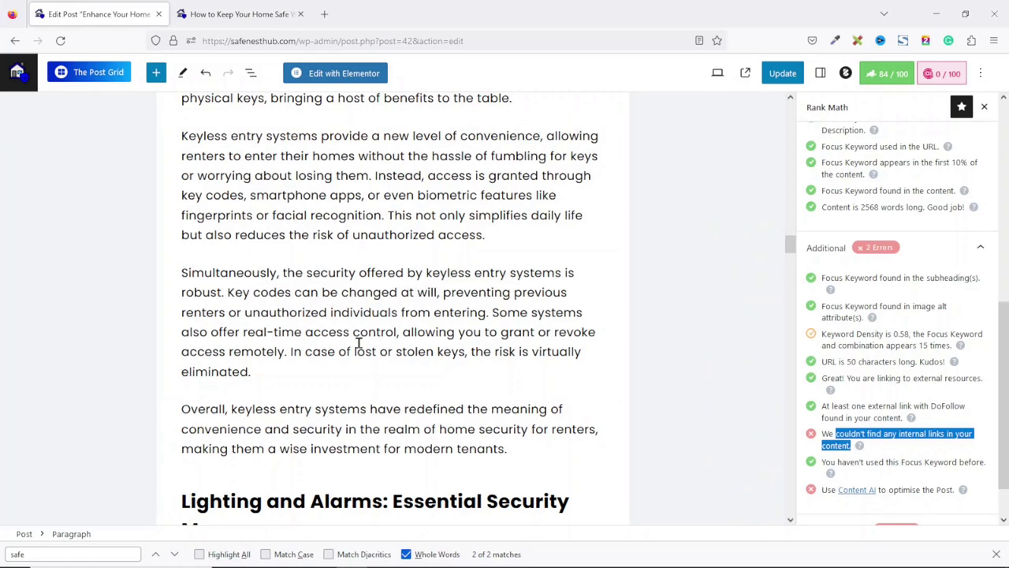
pyautogui.click(260, 28)
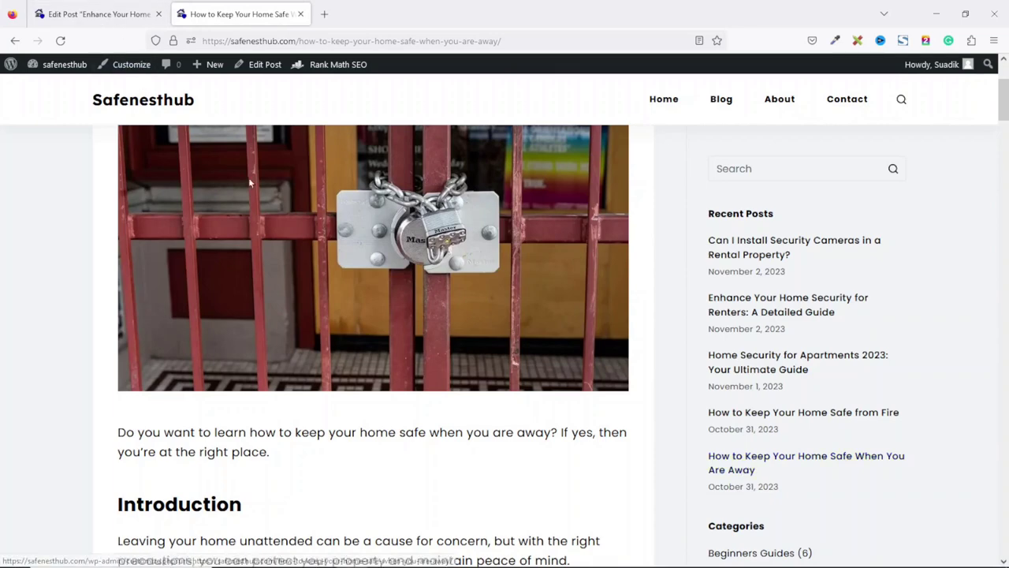
pyautogui.hotkey('ctrl', 'Tab')
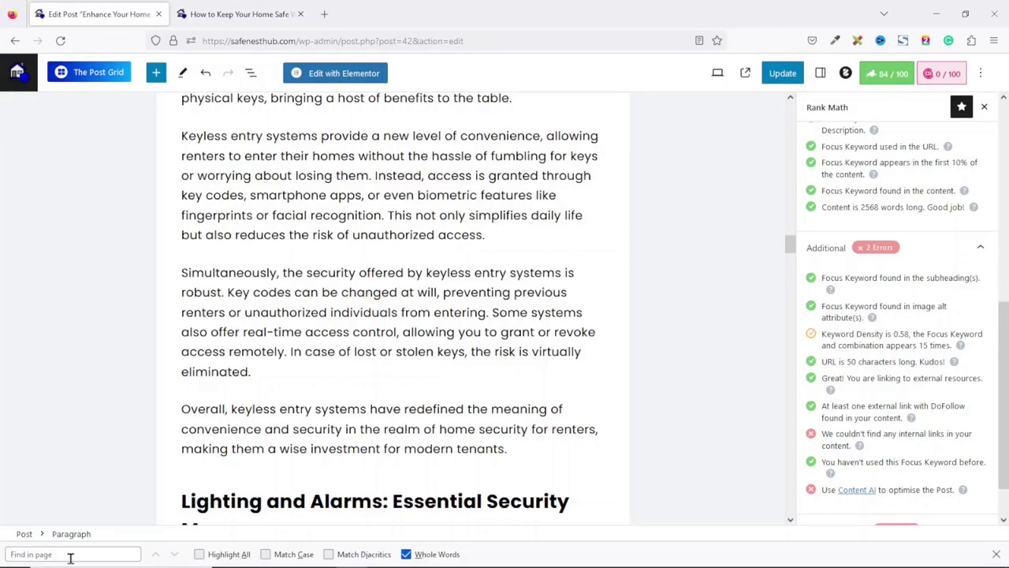
pyautogui.hotkey('ctrl', 'f')
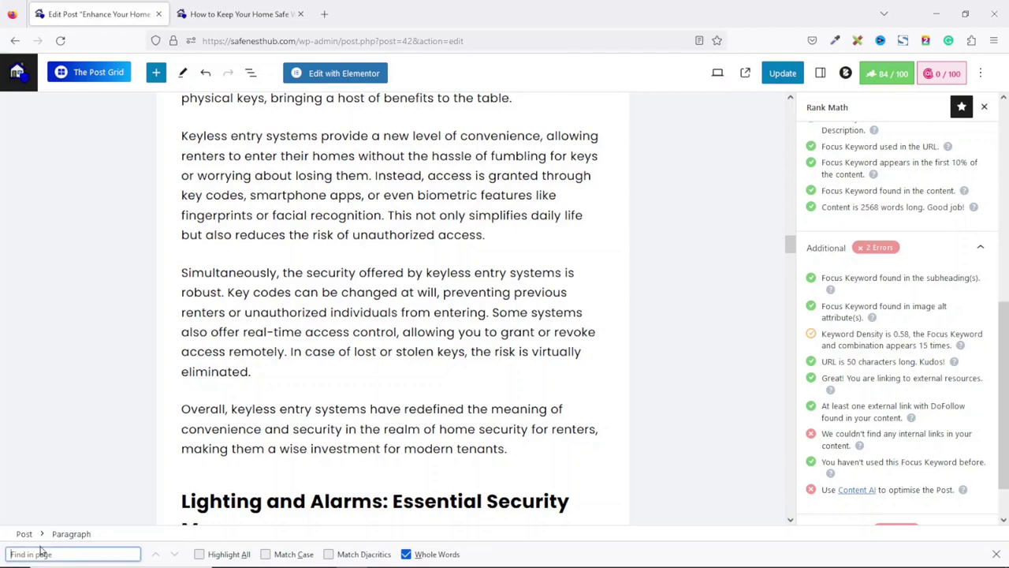
pyautogui.write('safe')
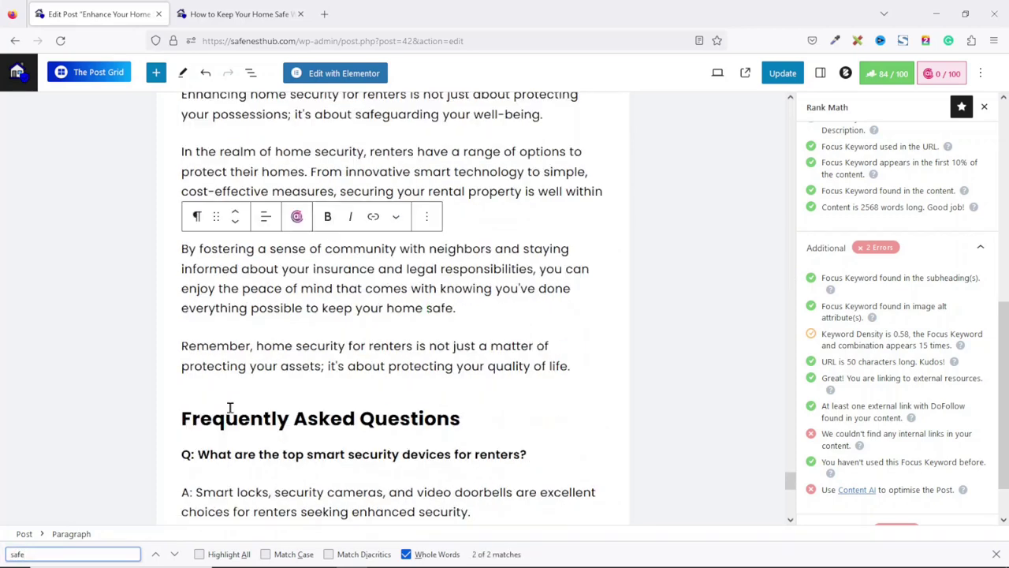
pyautogui.click(175, 554)
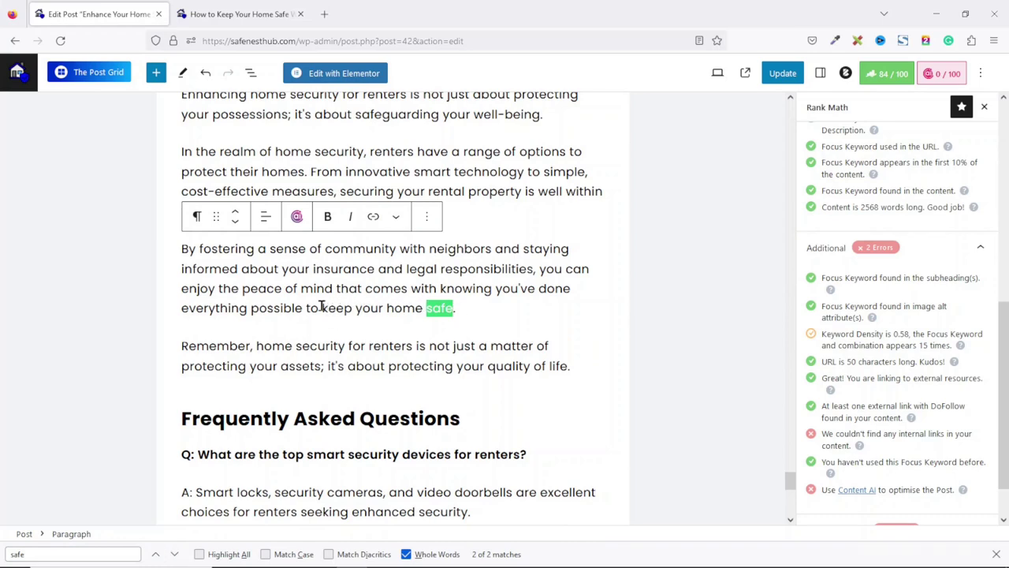
# Link "keep your home safe" above the Frequently Asked Questions heading to the site's post "How to Keep Your Home Safe When You Are Away"
pyautogui.click(244, 14)
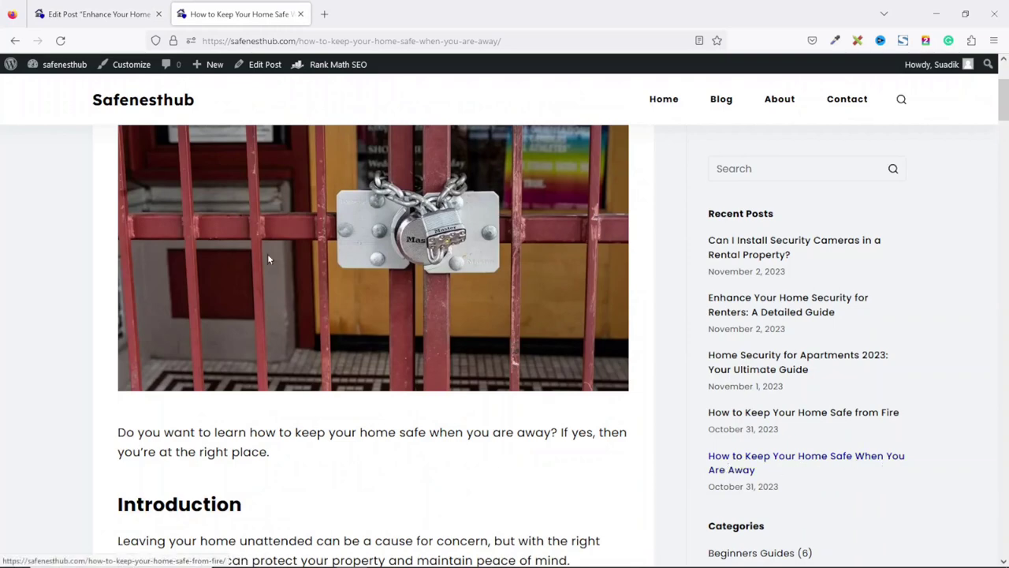
pyautogui.click(99, 16)
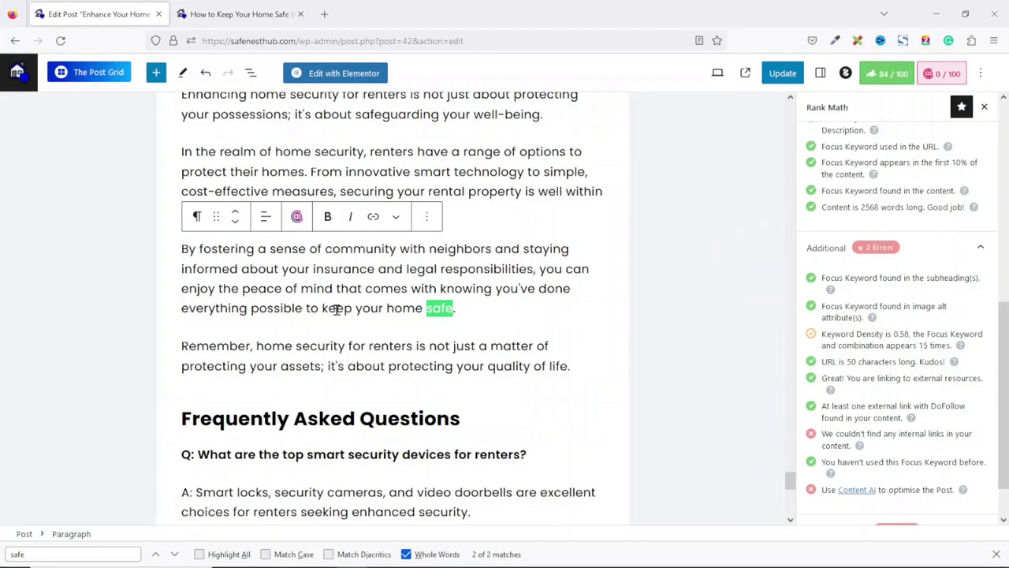
pyautogui.click(327, 308)
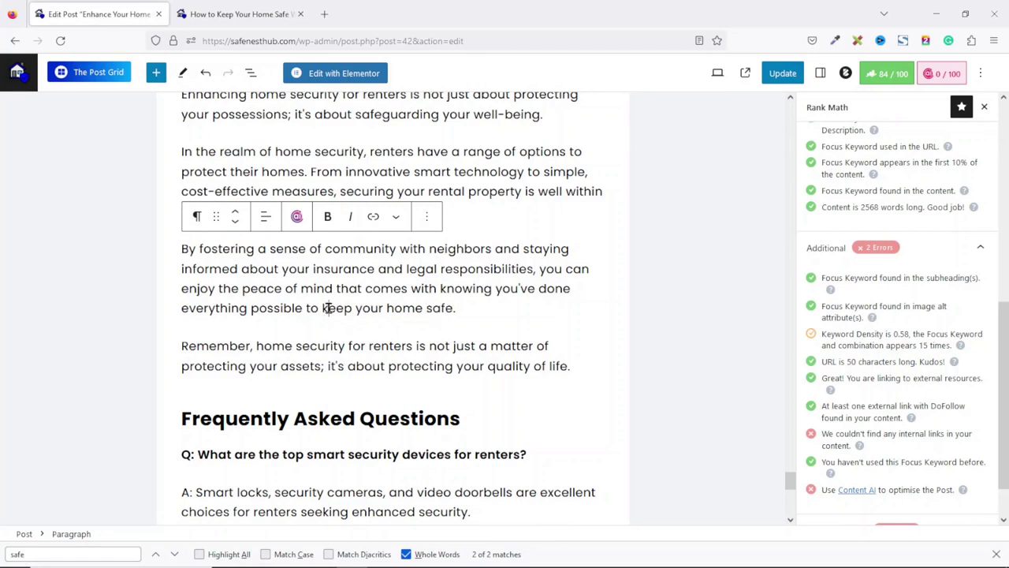
pyautogui.moveTo(322, 307); pyautogui.dragTo(450, 308)
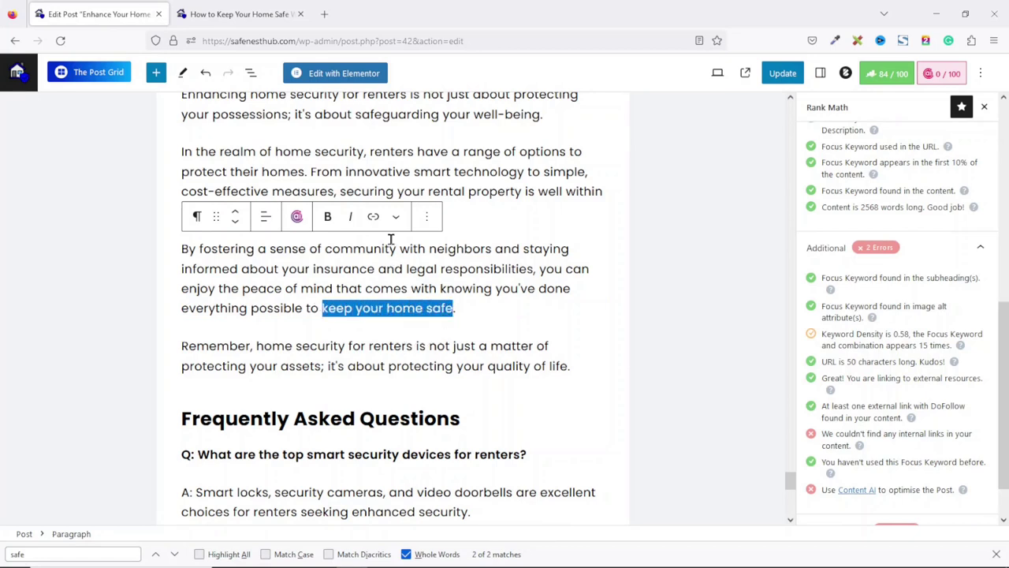
pyautogui.click(374, 218)
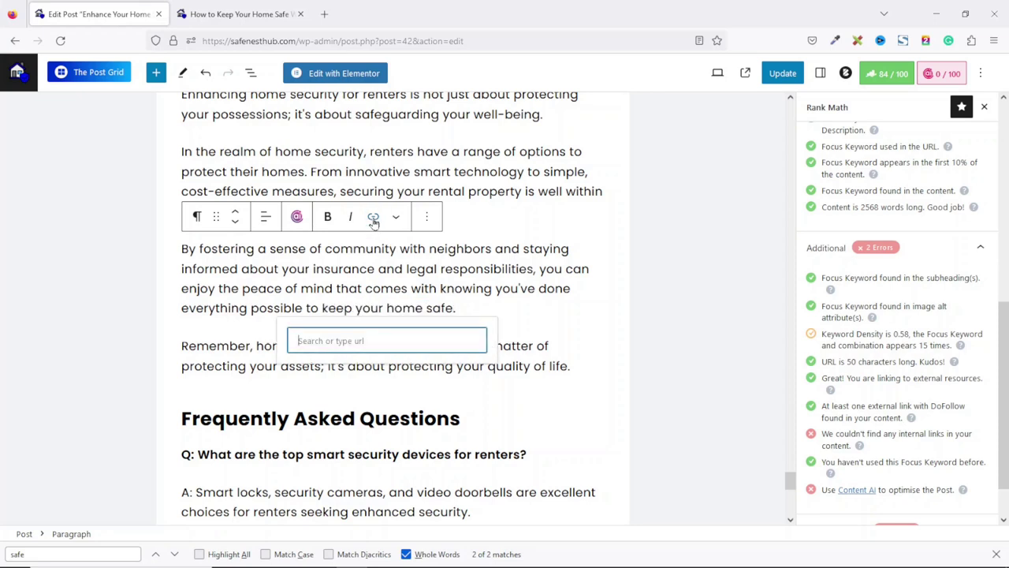
pyautogui.write('how to kee')
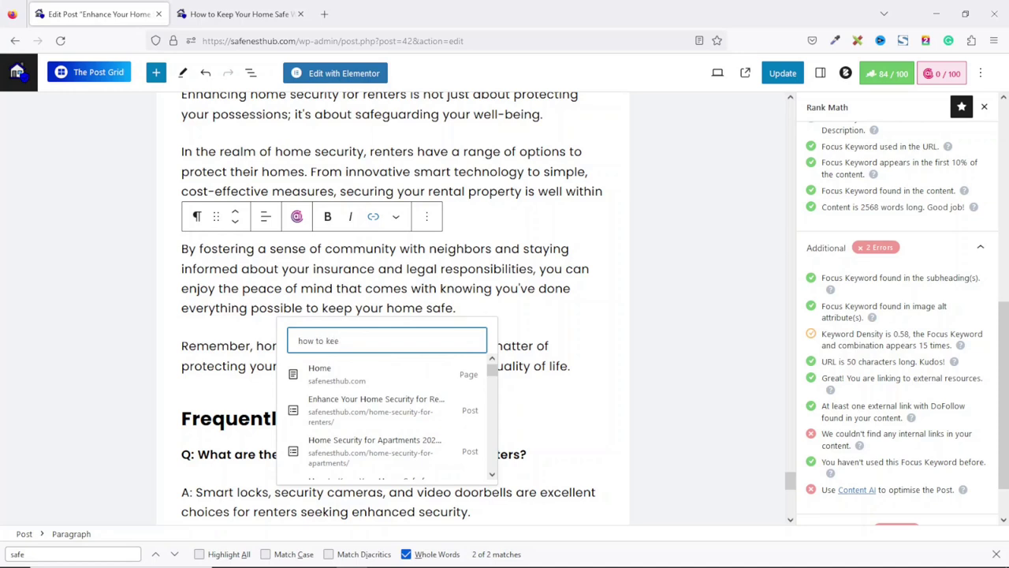
pyautogui.write('p your')
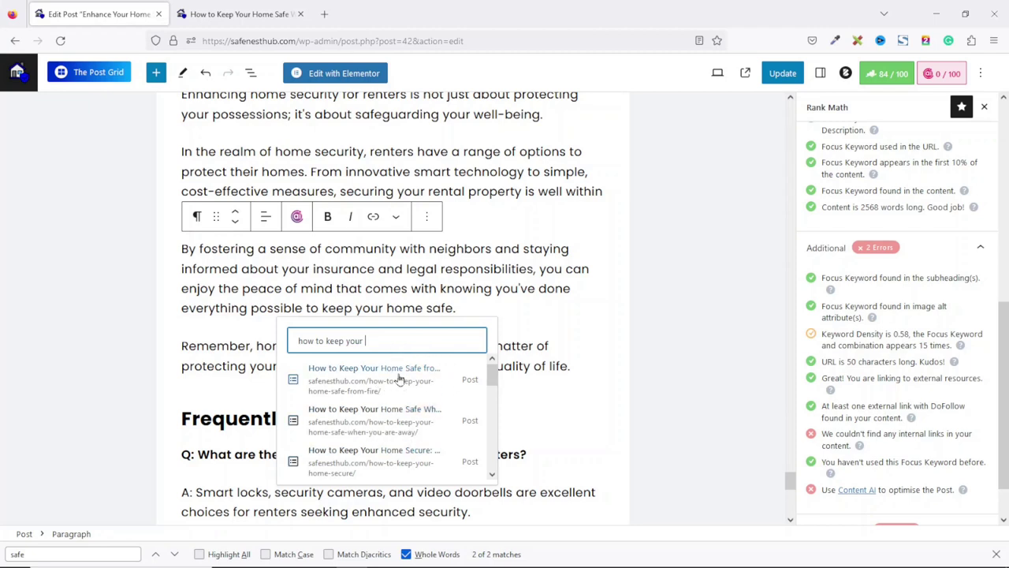
pyautogui.click(379, 428)
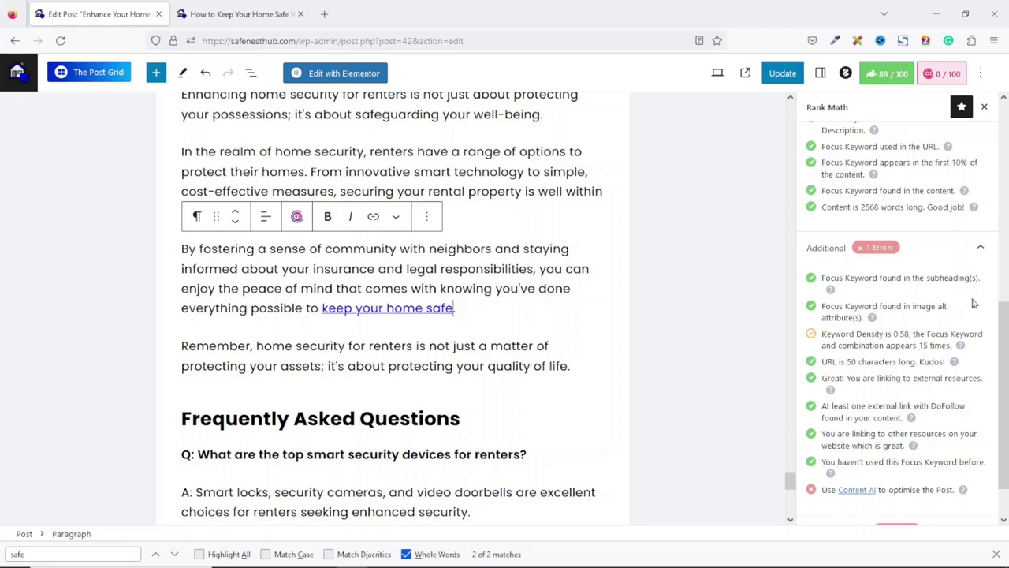
# Review the Content AI item in the Additional checks and expand the Title Readability checks
pyautogui.scroll(-1, 1007, 406)
pyautogui.moveTo(951, 436); pyautogui.dragTo(807, 441)
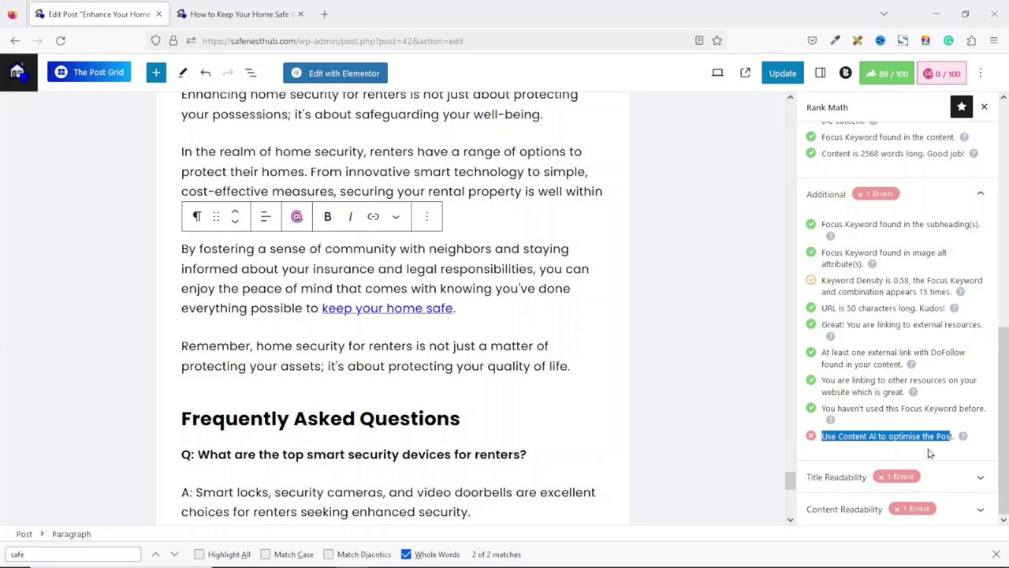
pyautogui.click(944, 449)
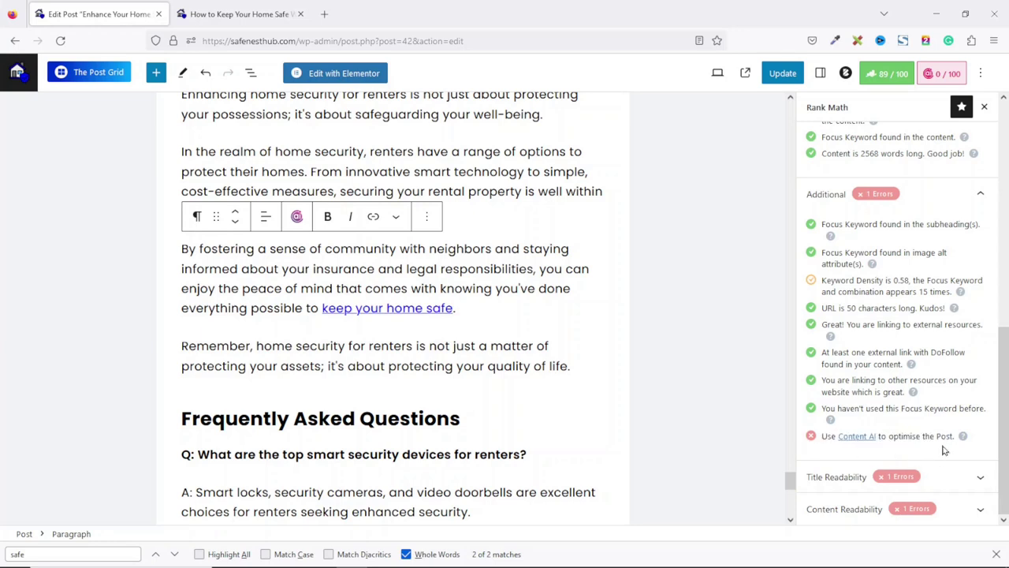
pyautogui.click(836, 486)
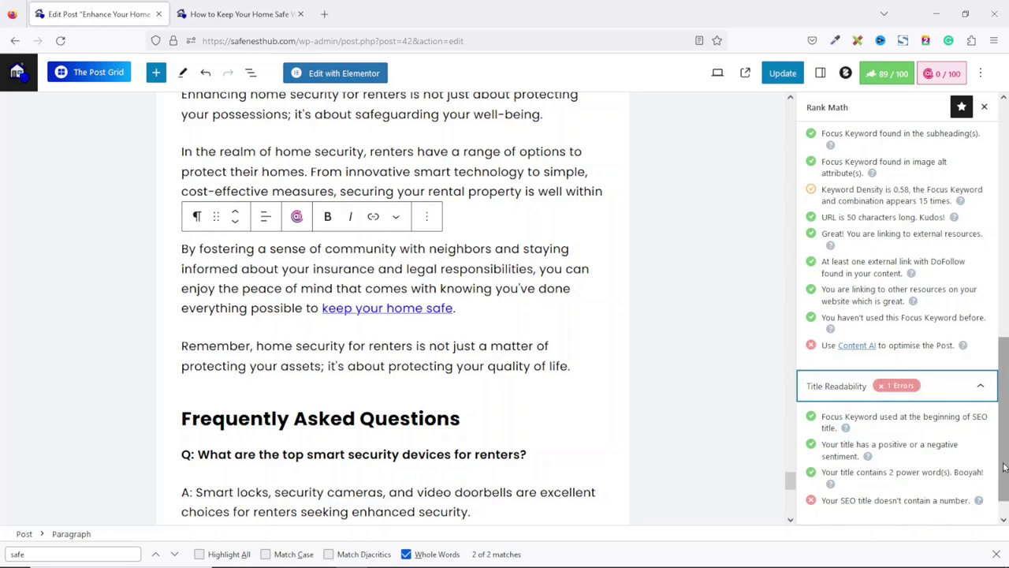
# Add "in 2023" after "Renters" in the post title and review the title number check
pyautogui.moveTo(790, 482); pyautogui.dragTo(786, 103)
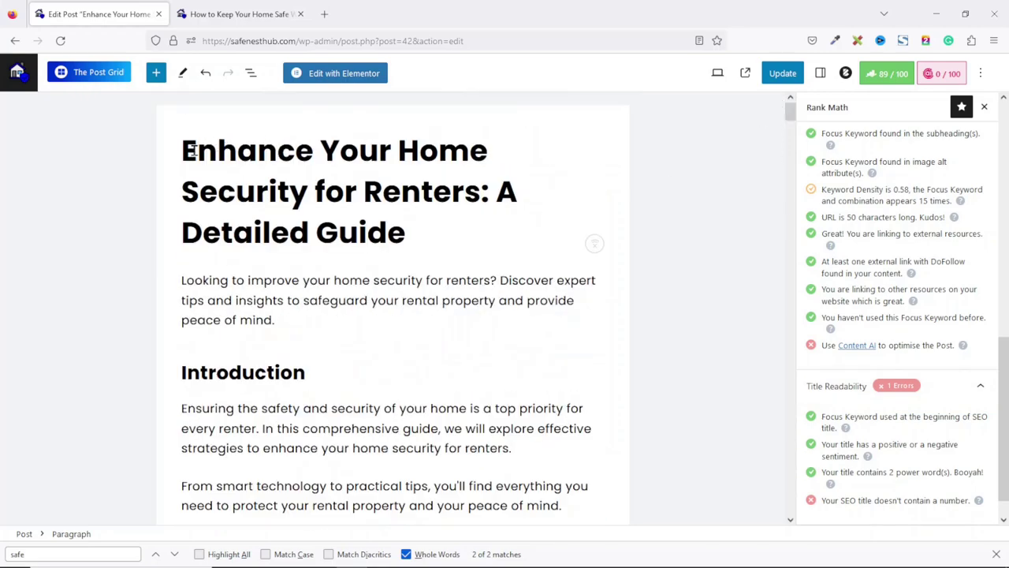
pyautogui.click(480, 193)
pyautogui.write('in ')
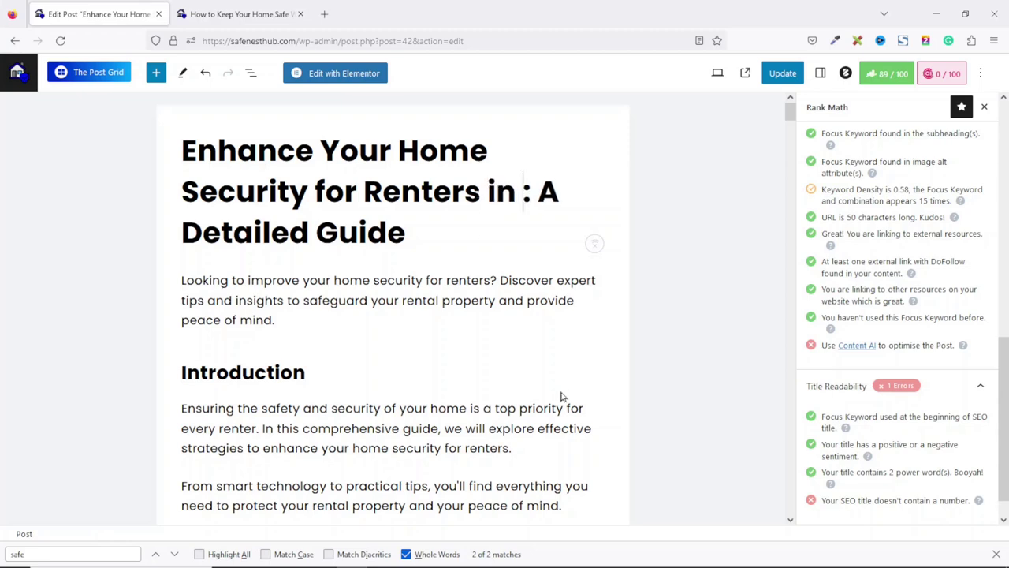
pyautogui.write('2023')
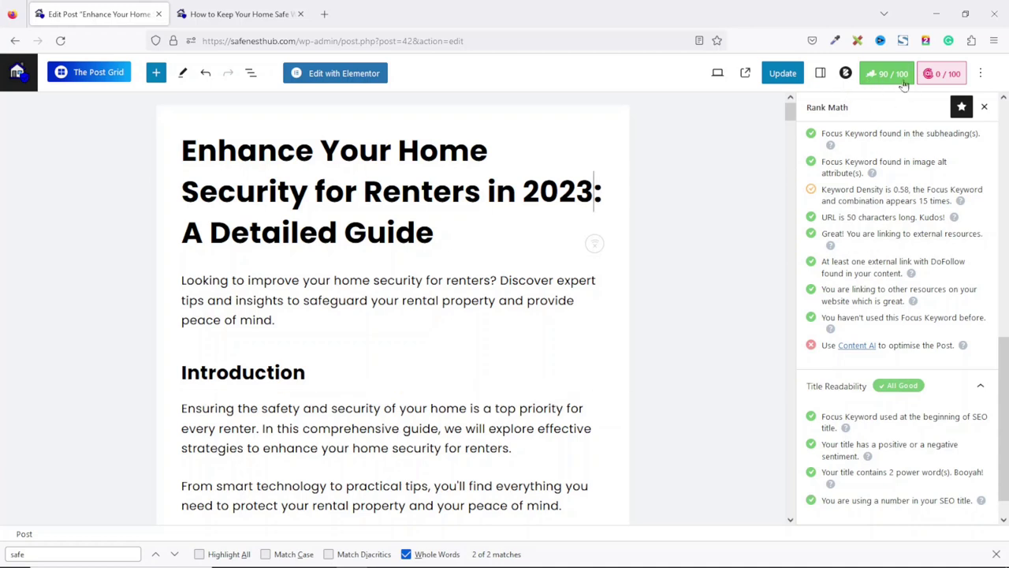
pyautogui.moveTo(838, 499); pyautogui.dragTo(988, 495)
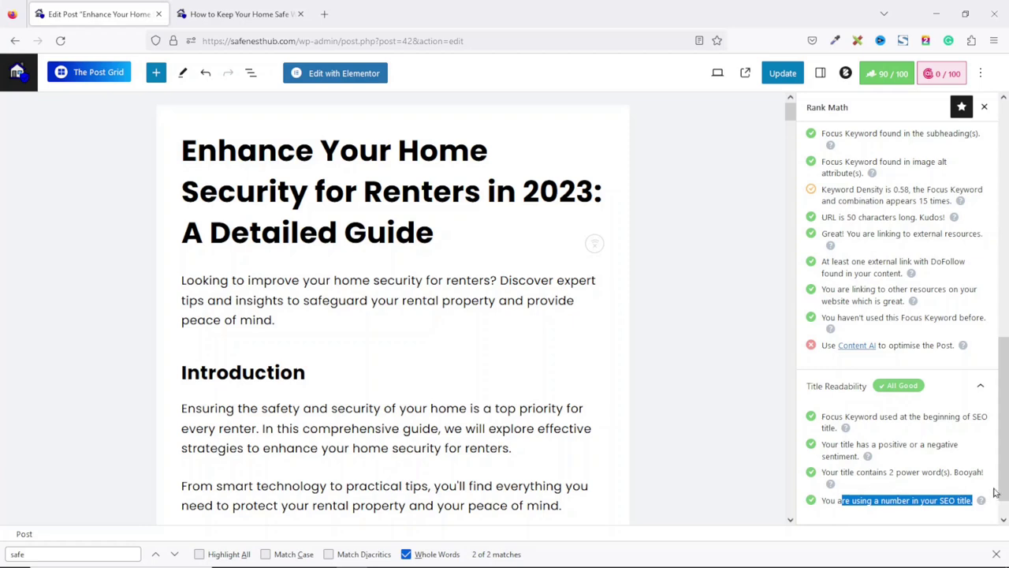
# Expand the Content Readability checks and locate the gap between the introduction and the "Home Security for Renters: A Top Priority" heading
pyautogui.scroll(-1, 985, 497)
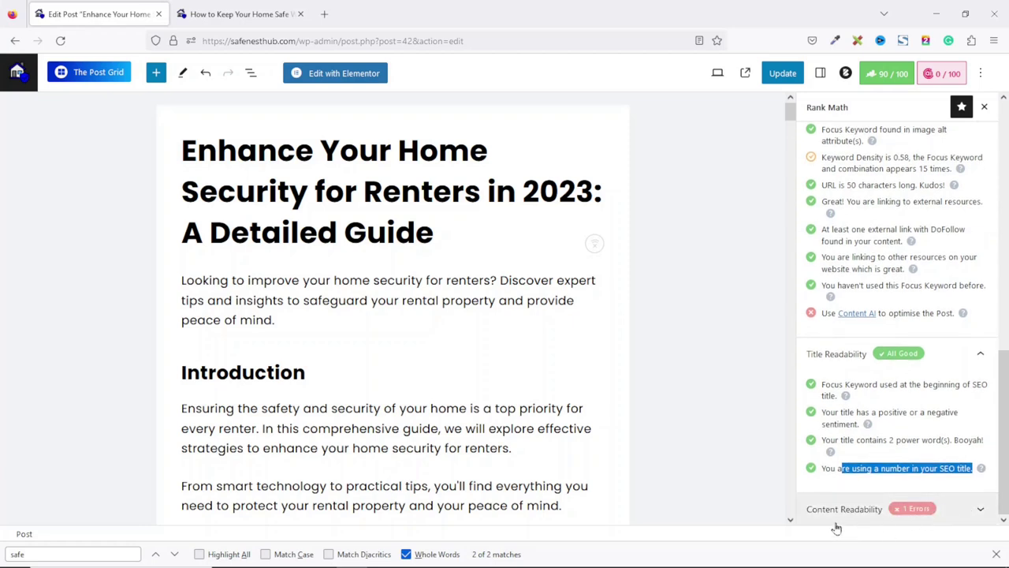
pyautogui.click(872, 510)
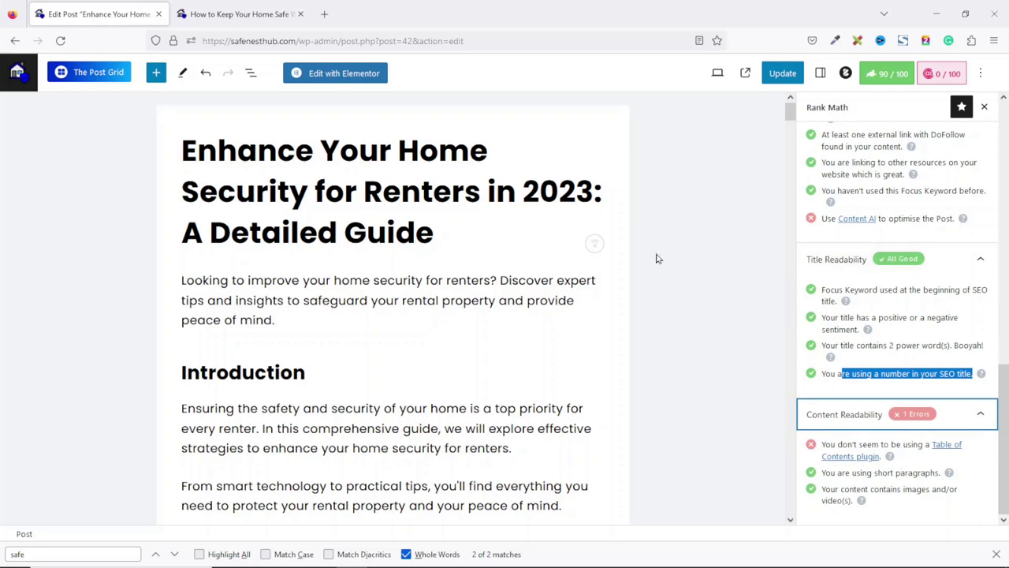
pyautogui.moveTo(791, 113)
pyautogui.mouseDown()
pyautogui.moveTo(795, 119)
pyautogui.moveTo(808, 95)
pyautogui.moveTo(803, 128)
pyautogui.moveTo(806, 115)
pyautogui.mouseUp()
pyautogui.scroll(-2, 486, 104)
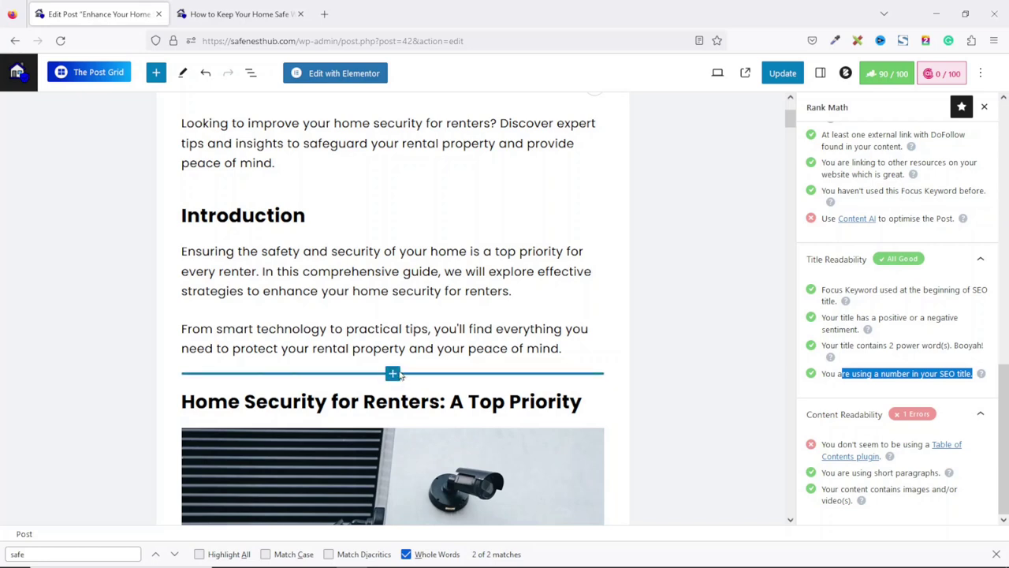
# Insert a Table of Contents by Rank Math block above the "Home Security for Renters: A Top Priority" heading and review its readability check
pyautogui.click(393, 375)
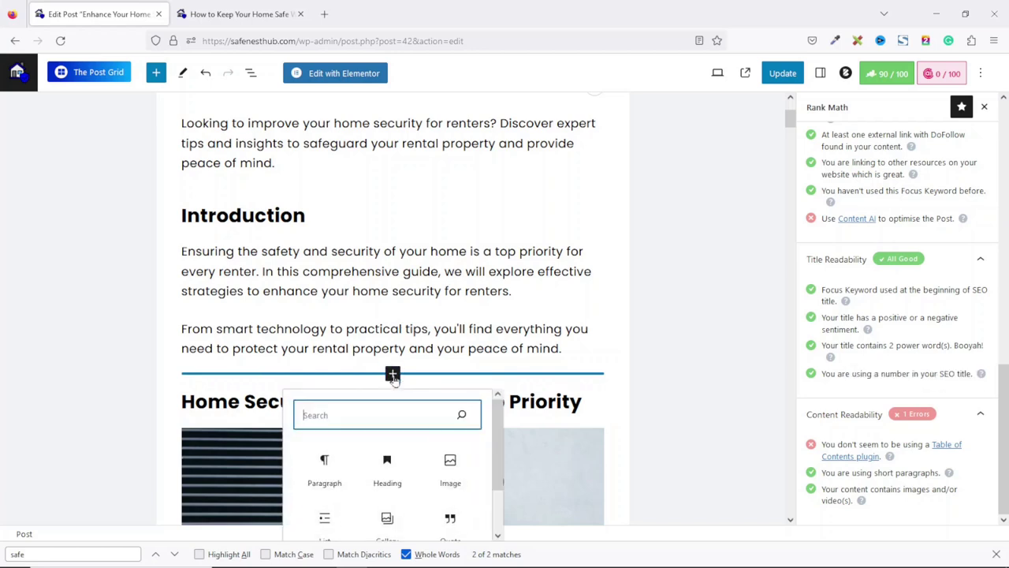
pyautogui.scroll(-1, 406, 387)
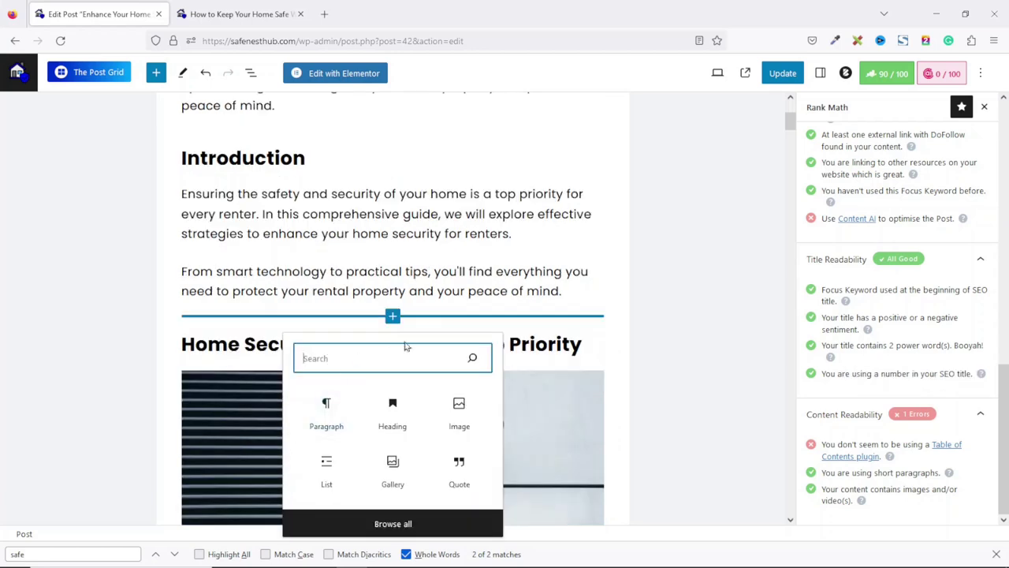
pyautogui.write('table')
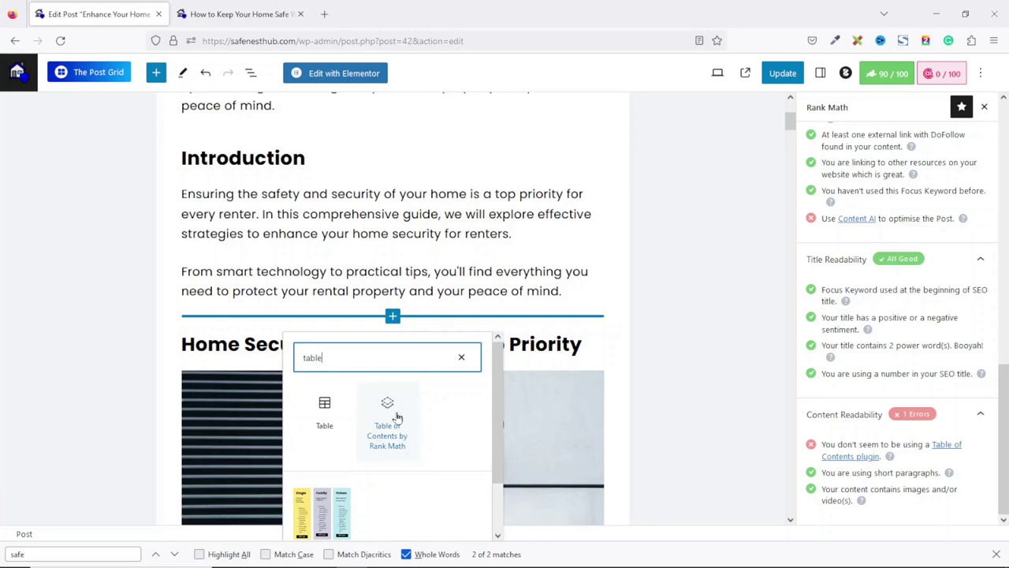
pyautogui.click(384, 418)
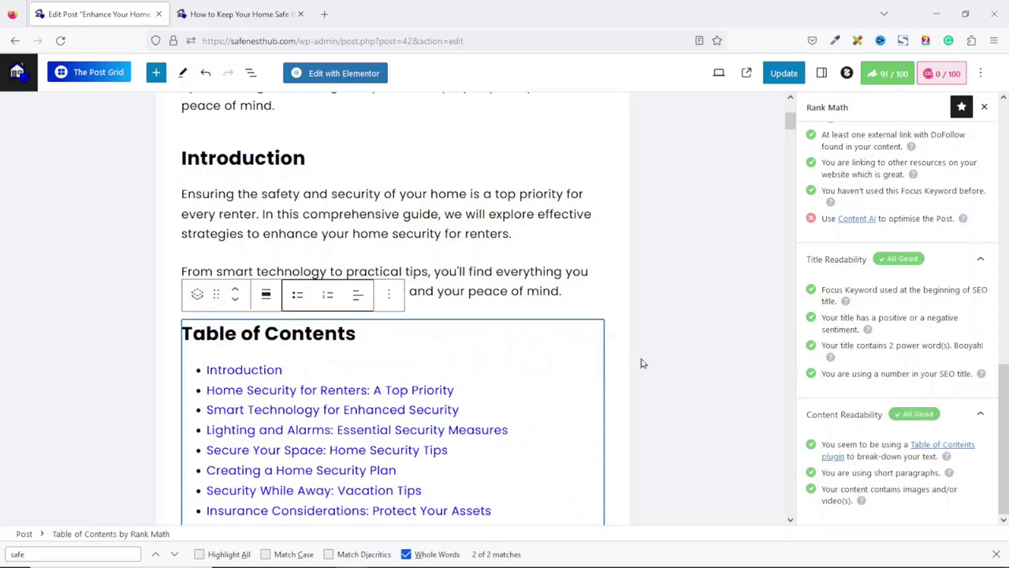
pyautogui.moveTo(791, 120); pyautogui.dragTo(793, 128)
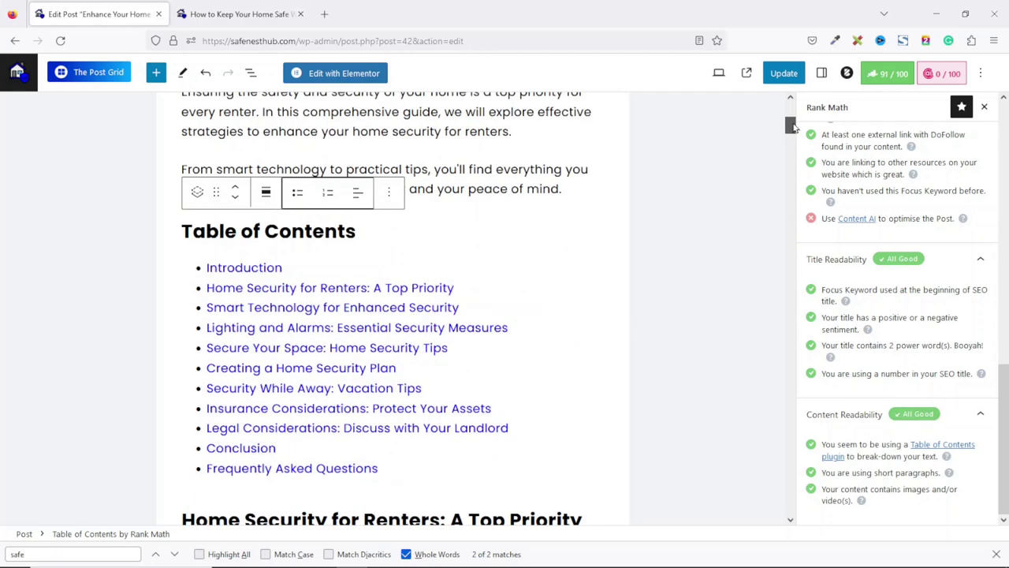
pyautogui.moveTo(823, 444); pyautogui.dragTo(896, 444)
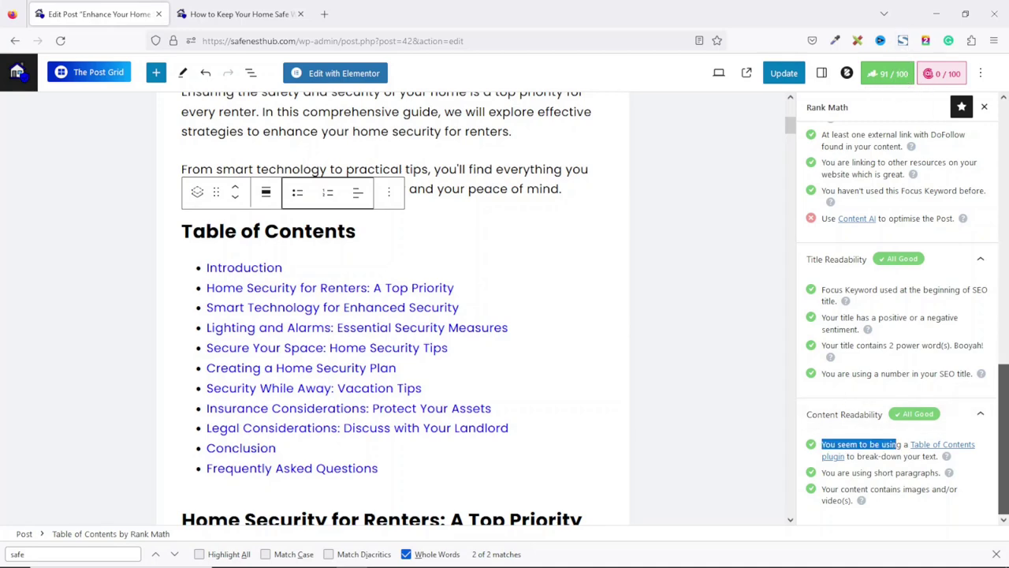
# Return to the beginning of the post and its SEO checks, and update the post to save the changes
pyautogui.scroll(4, 899, 315)
pyautogui.scroll(3, 898, 315)
pyautogui.scroll(5, 791, 113)
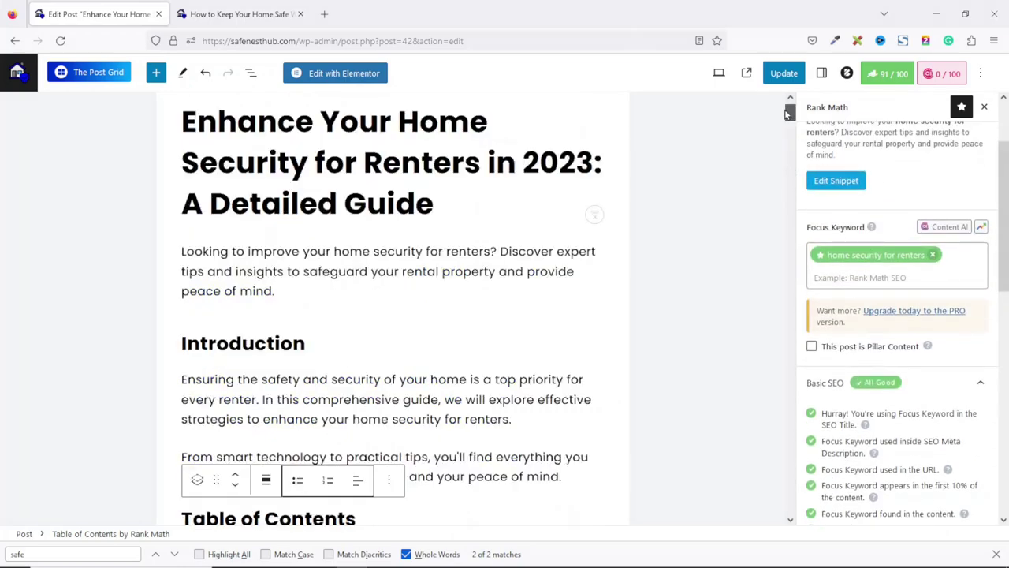
pyautogui.moveTo(791, 113)
pyautogui.mouseDown()
pyautogui.moveTo(794, 204)
pyautogui.moveTo(777, 304)
pyautogui.moveTo(796, 95)
pyautogui.mouseUp()
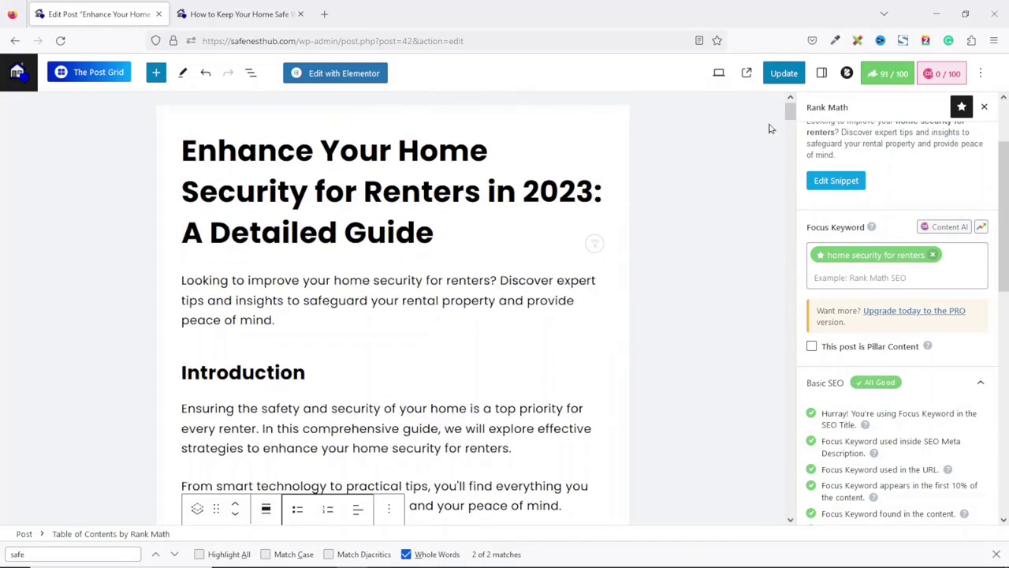
pyautogui.click(788, 73)
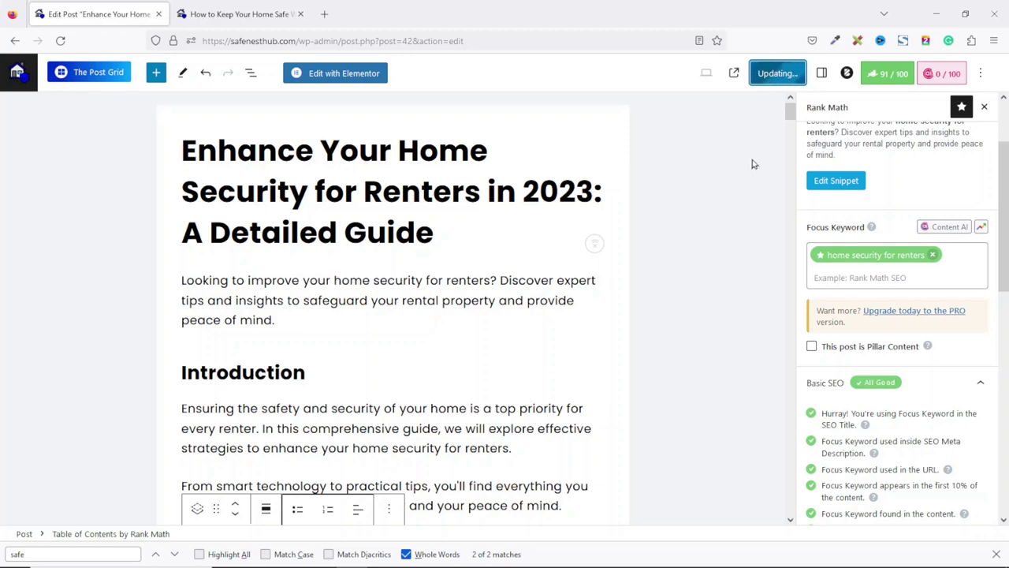